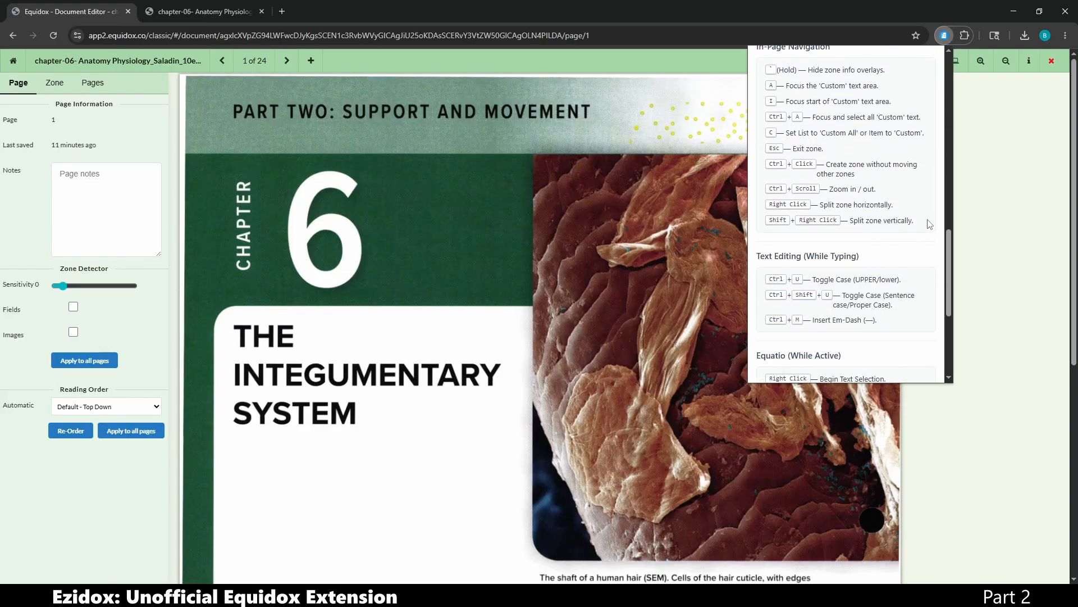
Review the extension's shortcuts for splitting zones horizontally and vertically and for Break List, and close the shortcut reference
drag(928, 223, 769, 210)
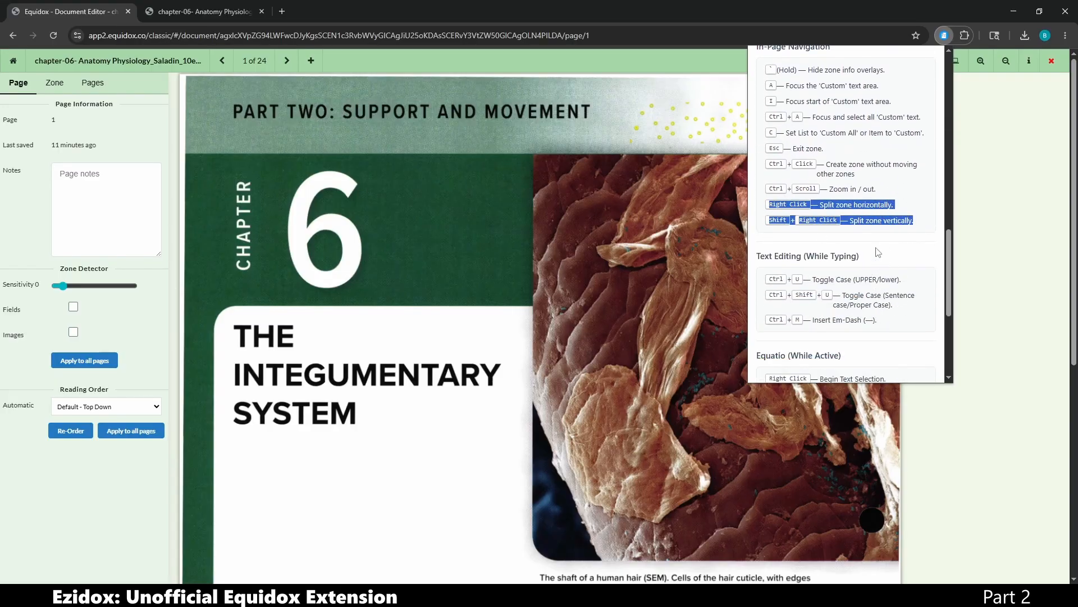
scroll(880, 263, up, 7)
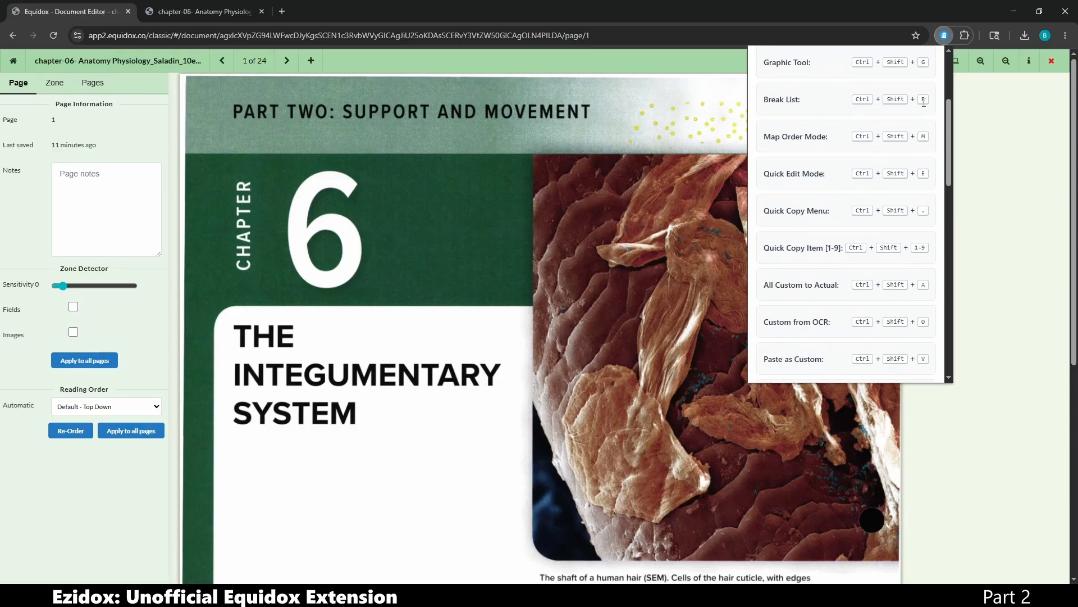
drag(924, 103, 766, 102)
click(920, 125)
click(989, 137)
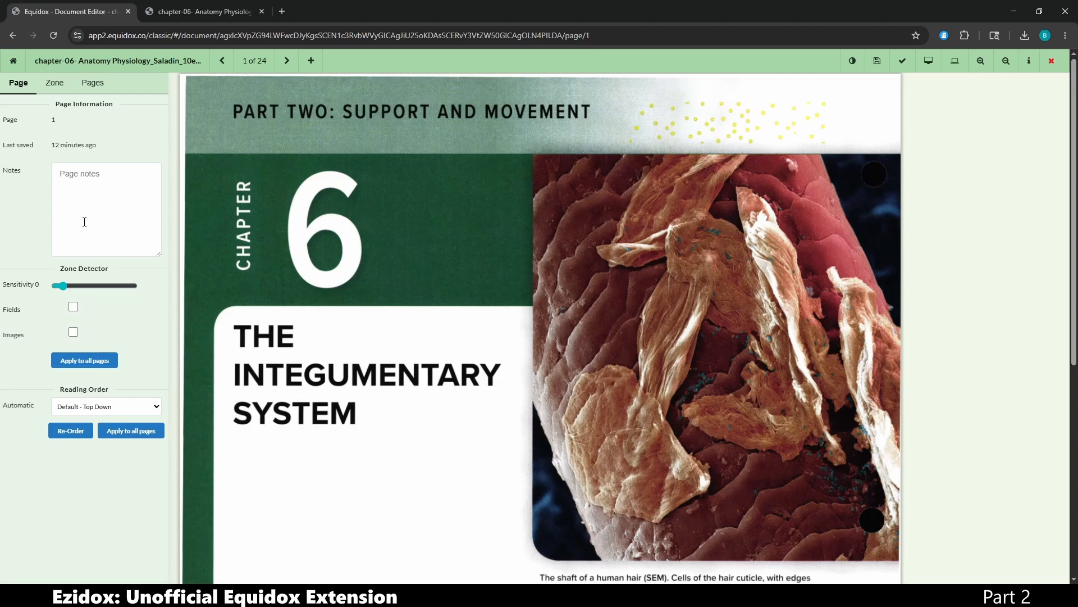
Try the page's zone detector at sensitivity 5 and set it back to 0
mouse_move(72, 290)
mouse_down()
mouse_move(92, 289)
mouse_move(79, 293)
mouse_up()
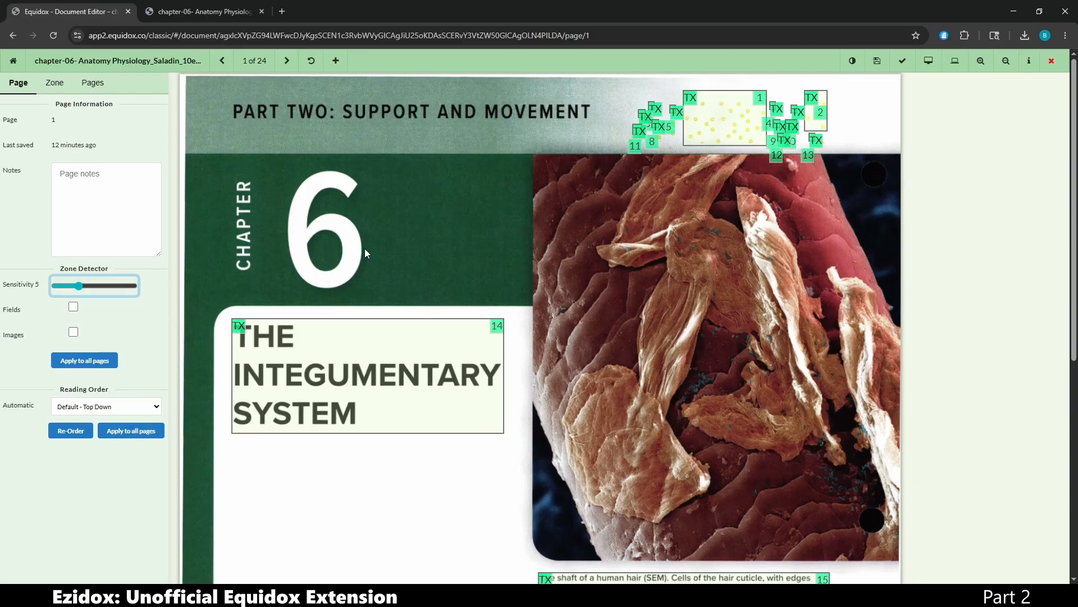
drag(80, 286, 61, 288)
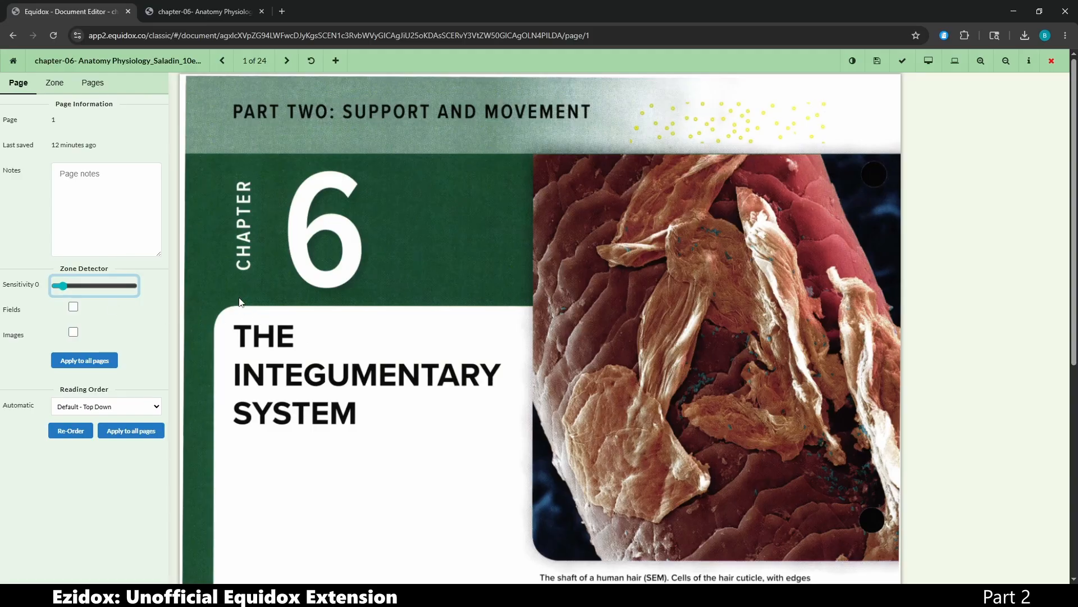
Draw a zone about 265 by 258 around the chapter number and title, and make it a level 1 heading
drag(222, 164, 511, 451)
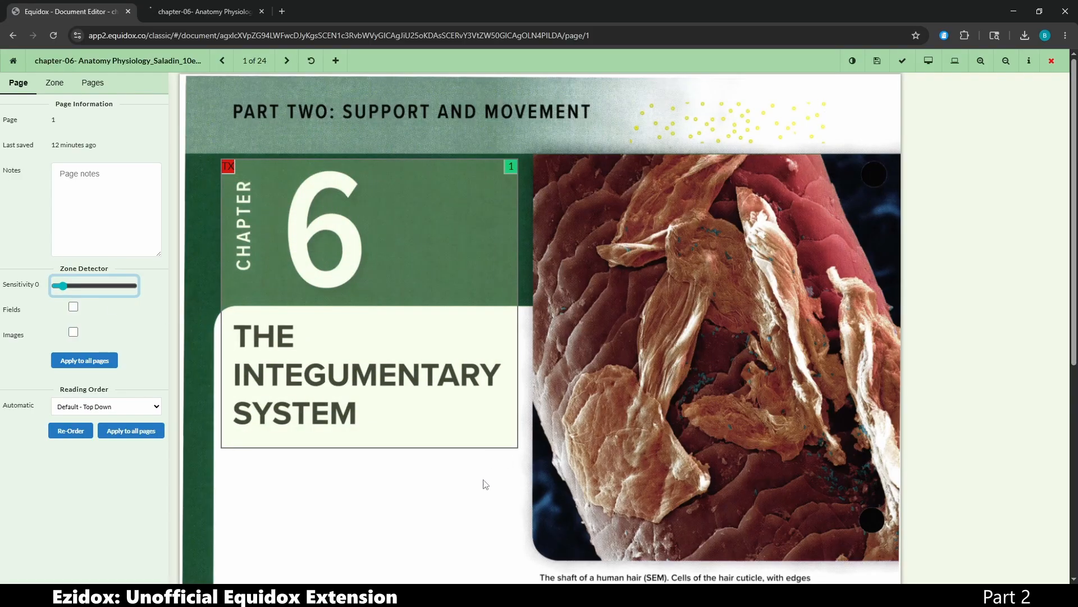
click(421, 423)
key(h)
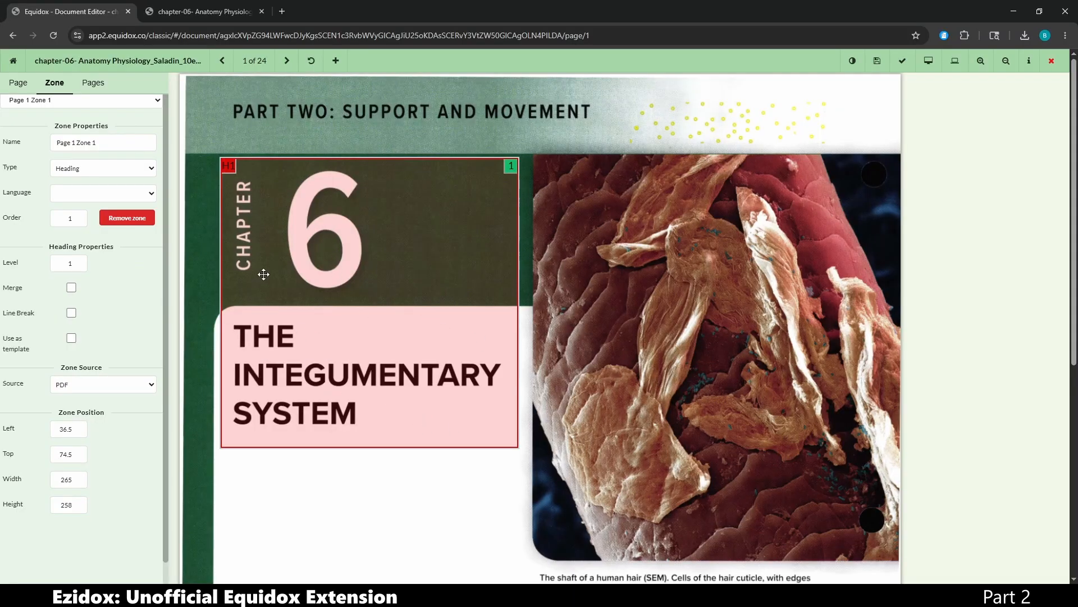
Draw separate zones over the hair photo, its caption and the source credit line beneath the caption
scroll(351, 354, down, 5)
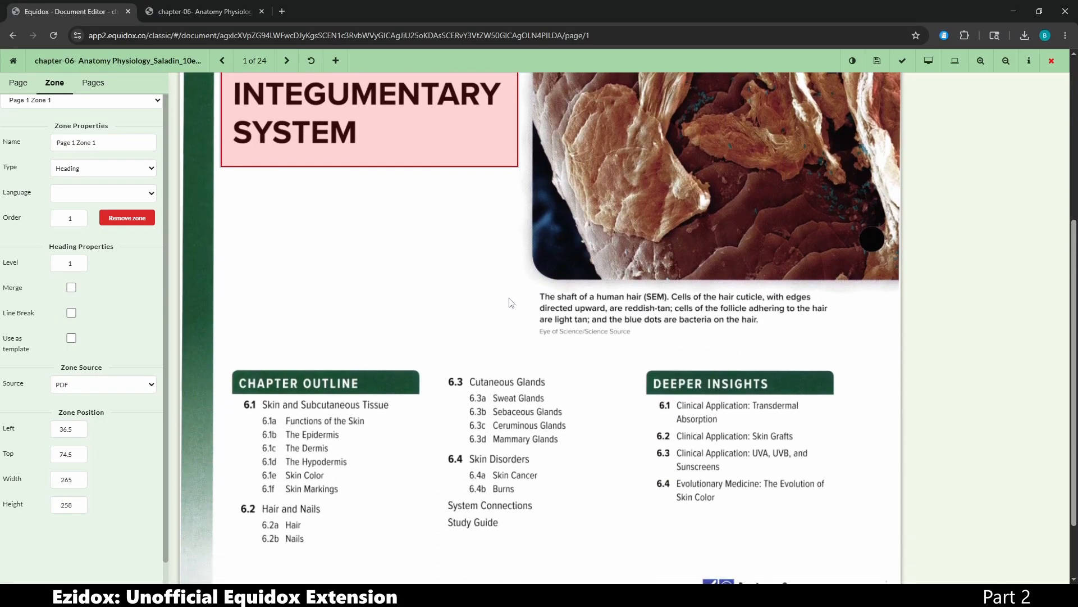
drag(533, 285, 878, 330)
scroll(737, 331, up, 5)
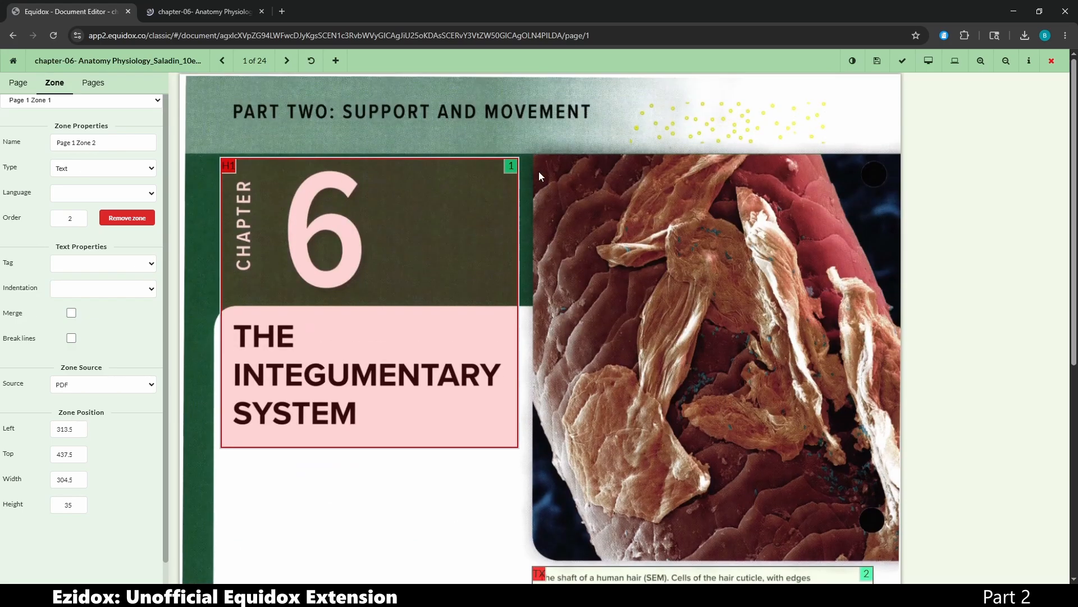
drag(535, 156, 899, 568)
scroll(544, 397, down, 4)
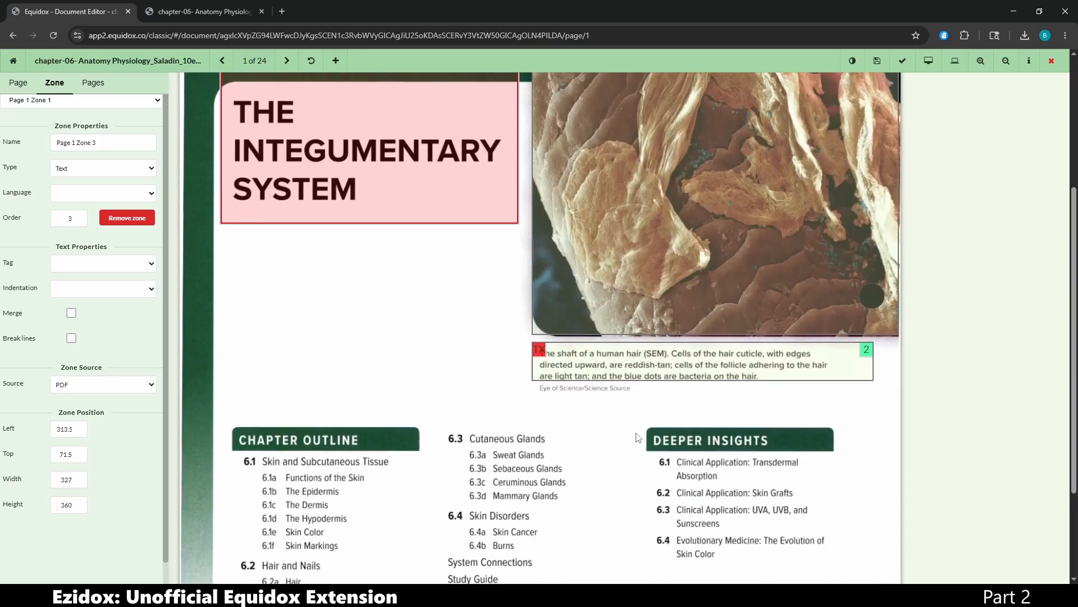
drag(533, 393, 890, 385)
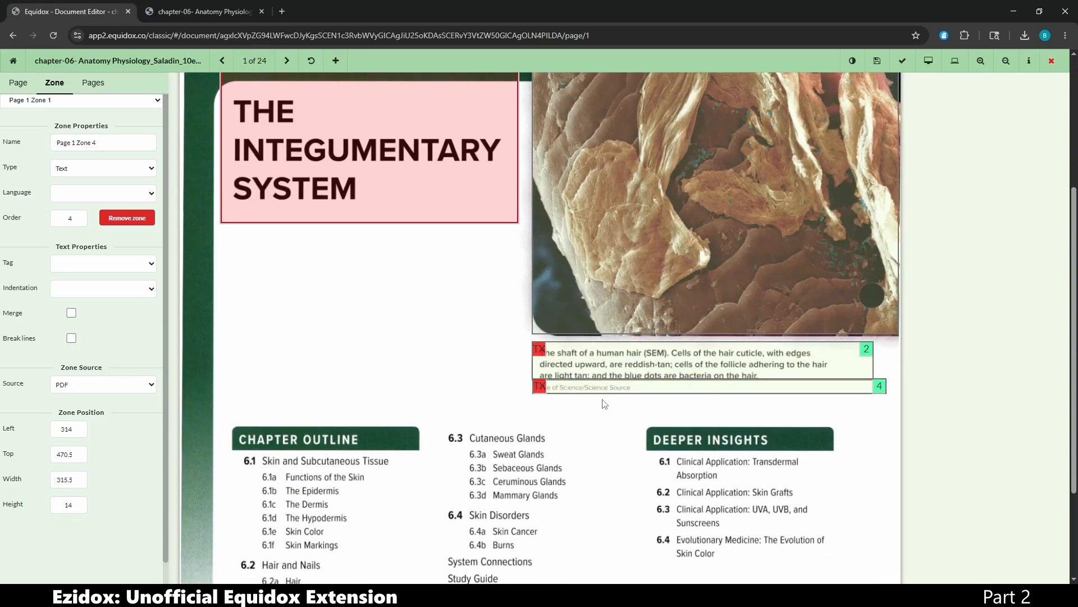
Draw one text zone about 548 by 166 around the whole Chapter Outline and Deeper Insights block
scroll(493, 387, down, 2)
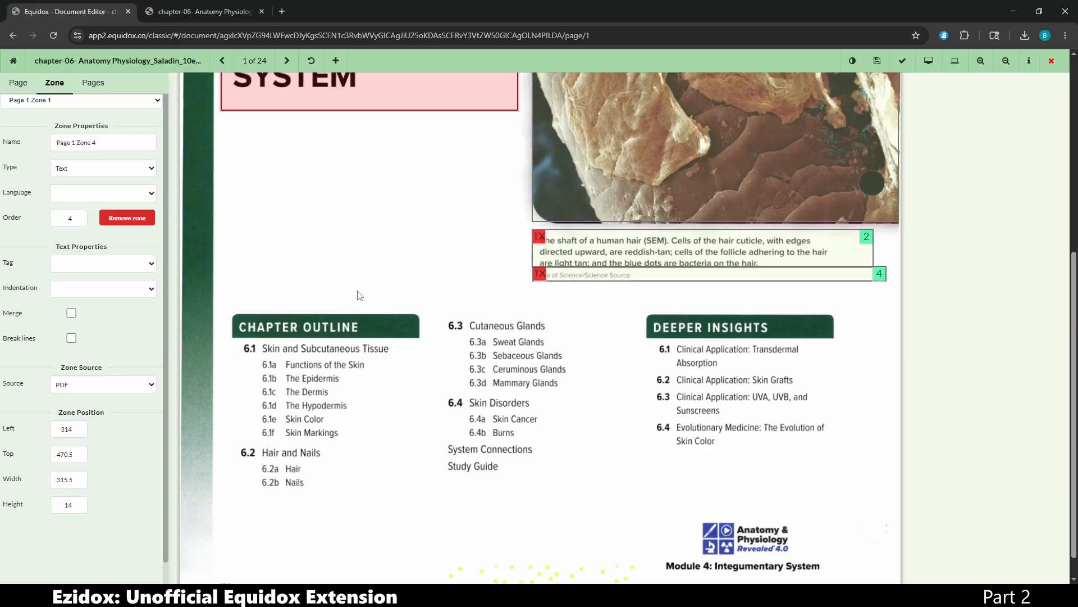
scroll(626, 367, down, 1)
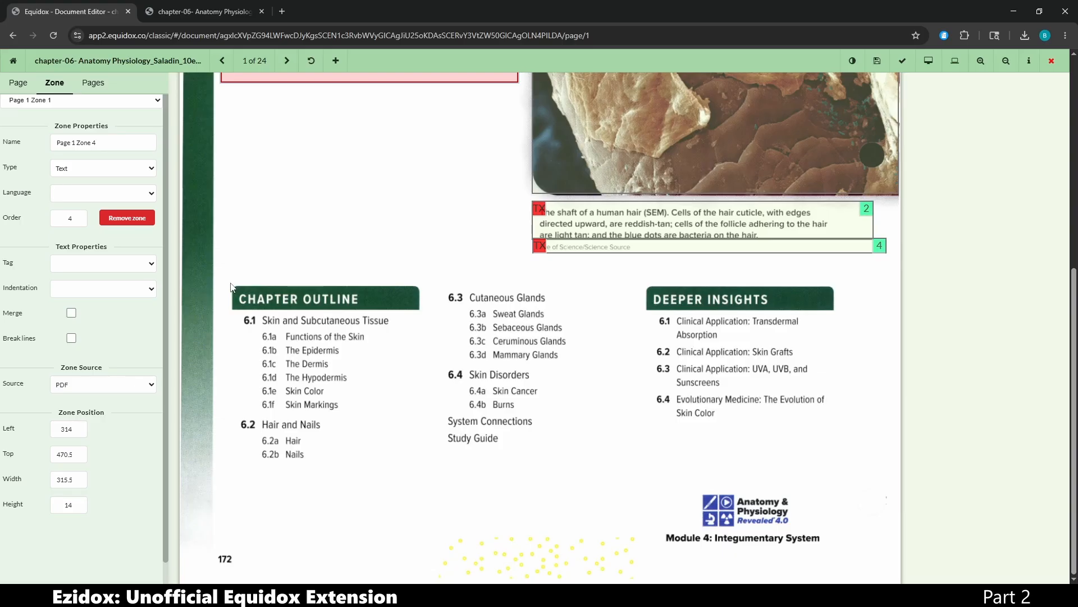
drag(230, 286, 848, 474)
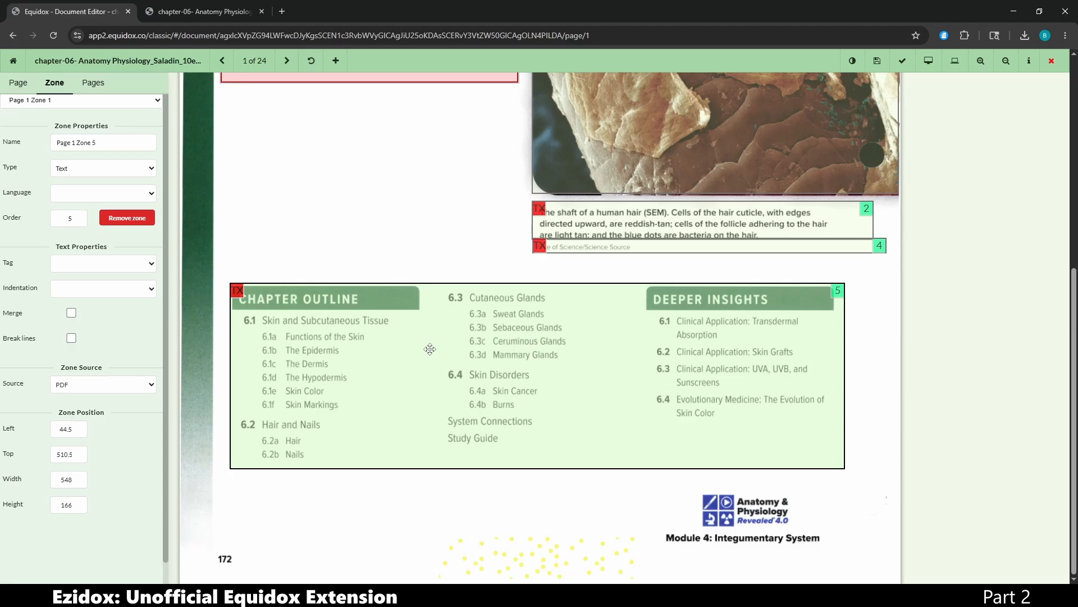
Split the outline block's zone vertically into three columns, and horizontally below the Chapter Outline and Deeper Insights headings
key(shift)
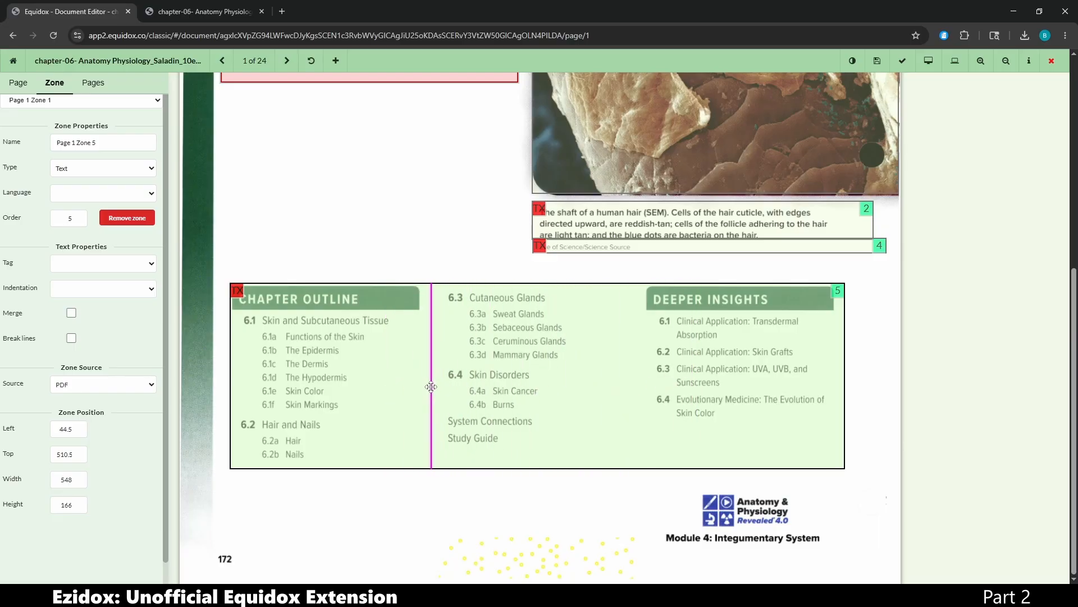
click(431, 386)
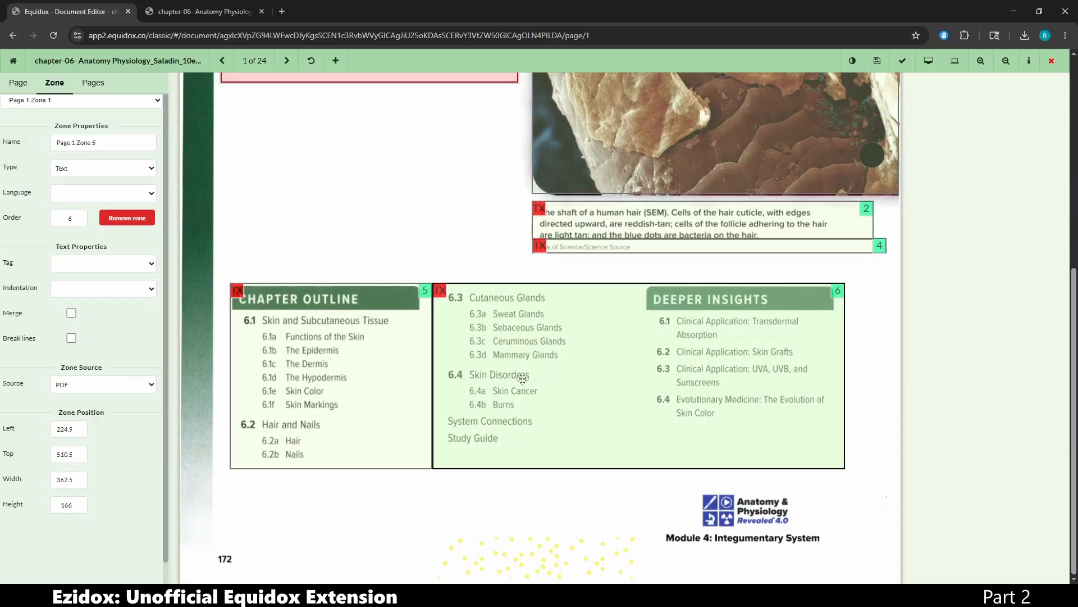
click(619, 371)
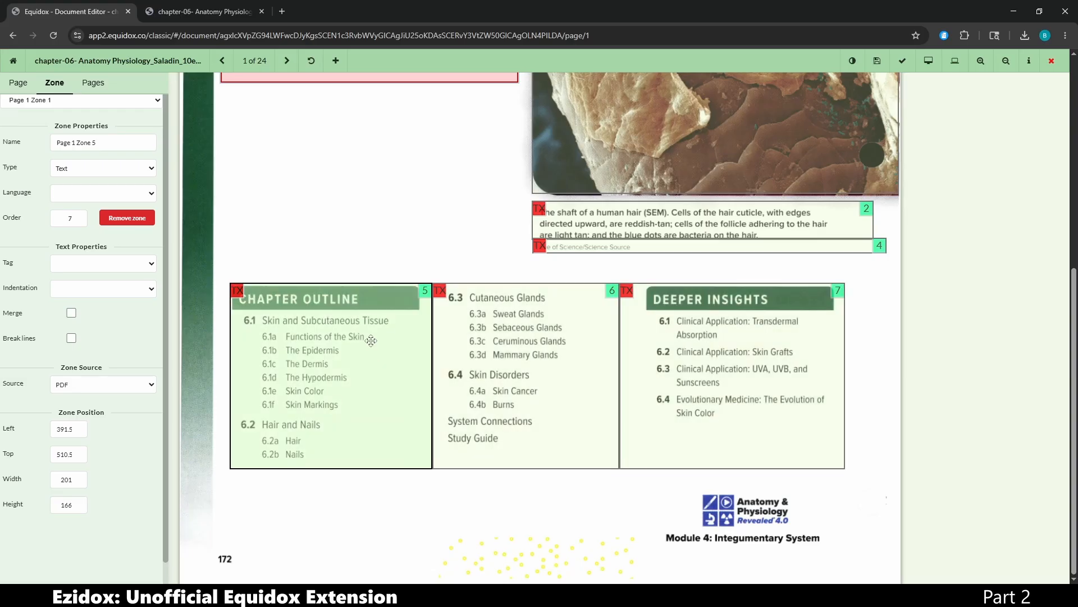
click(334, 308)
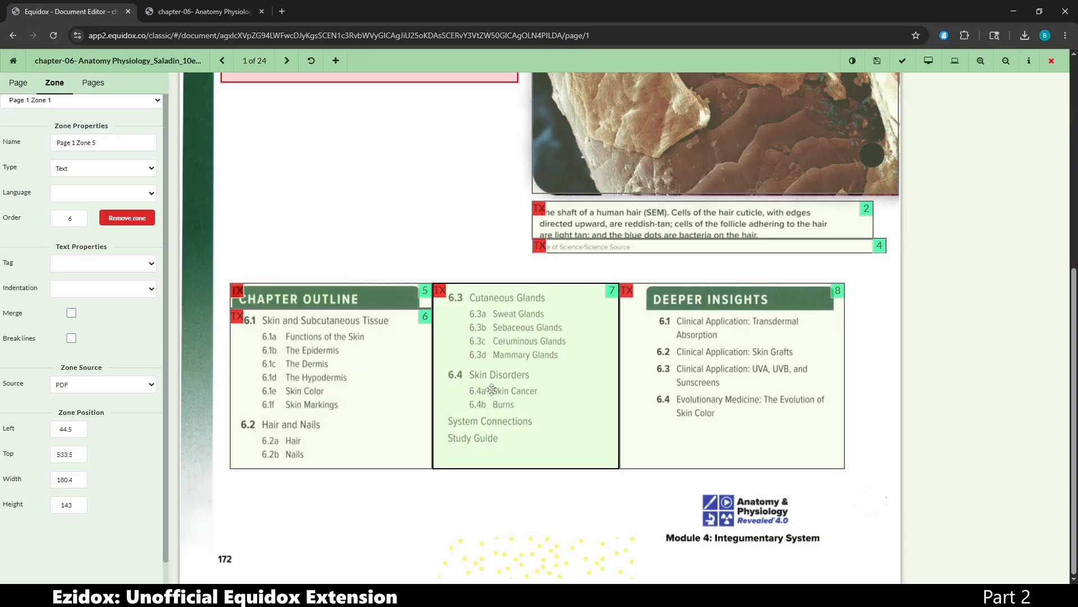
click(682, 310)
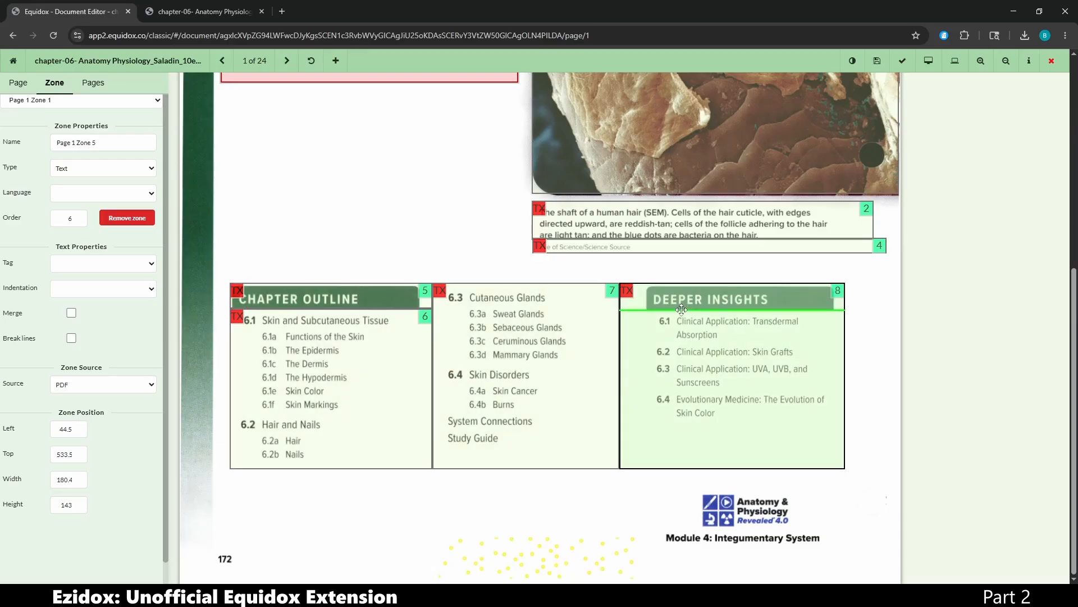
Change the zone under Chapter Outline to a list and detect its items with list detector sensitivity 2
click(339, 370)
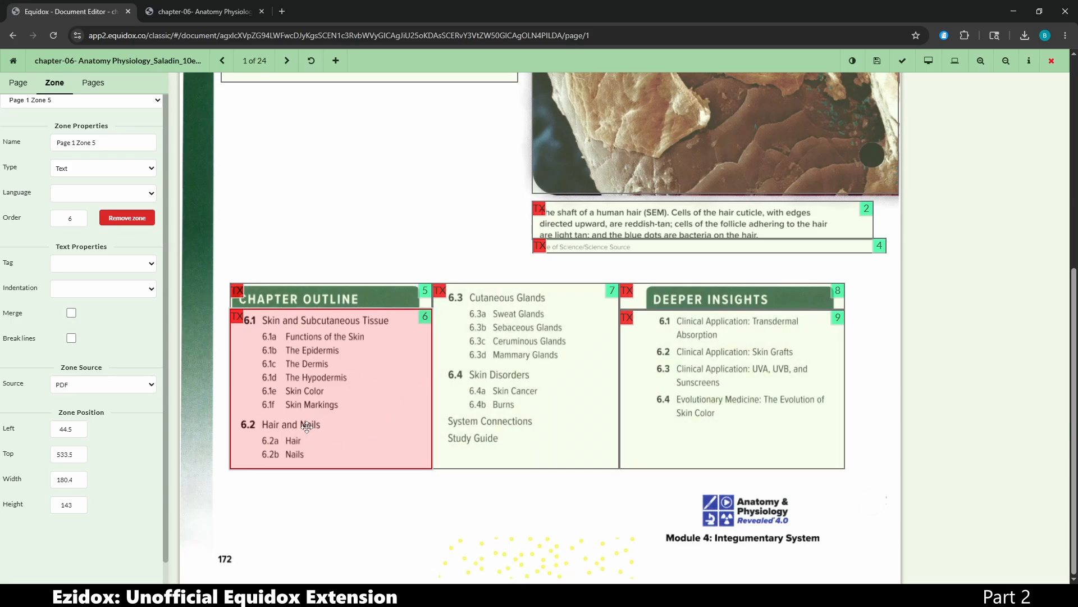
key(l)
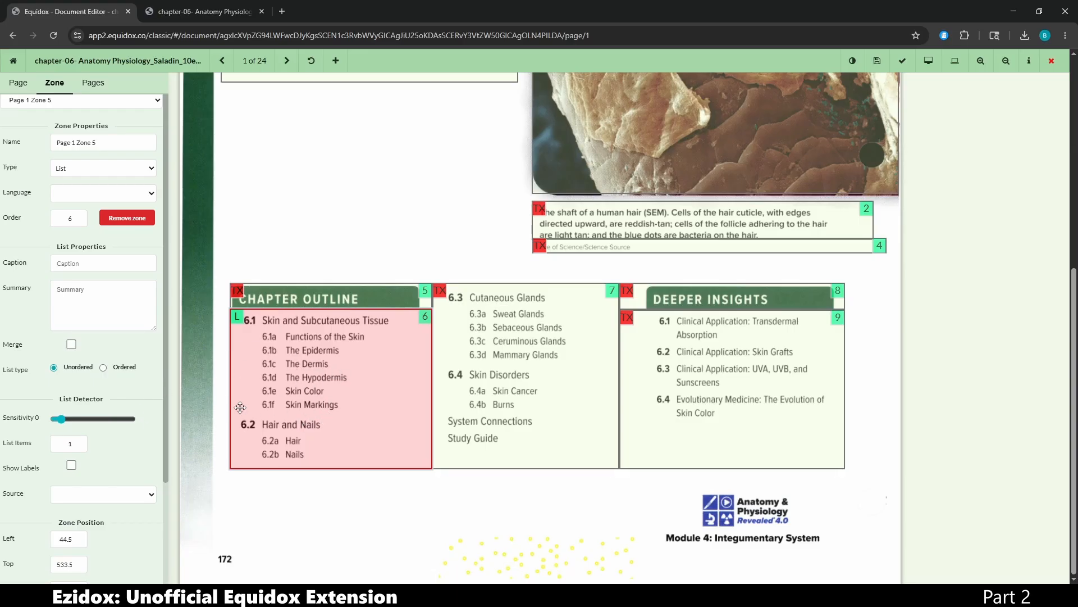
click(61, 419)
drag(61, 419, 73, 419)
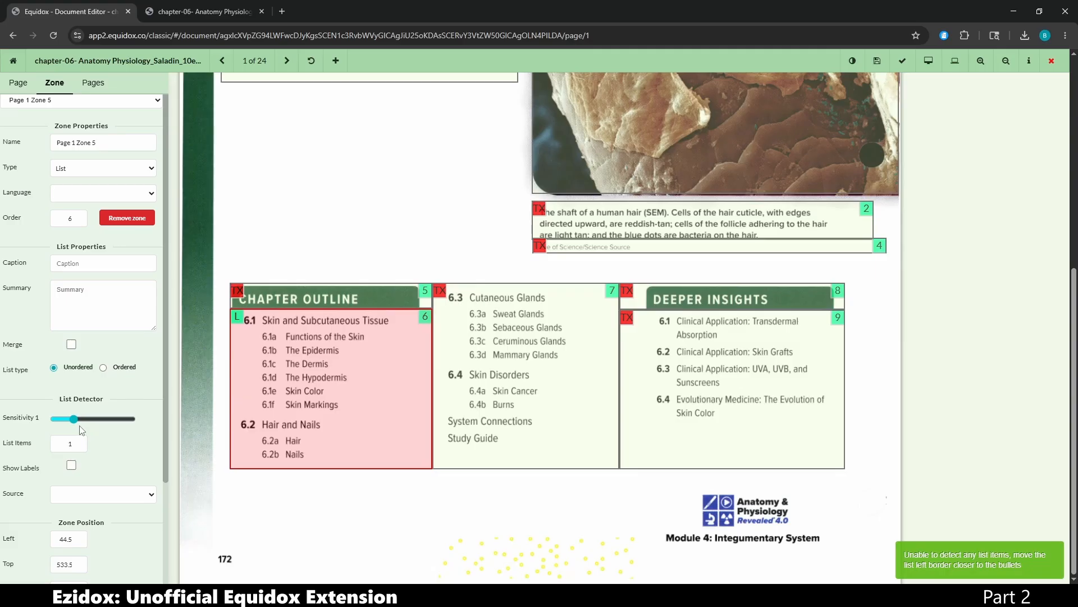
drag(76, 425, 83, 426)
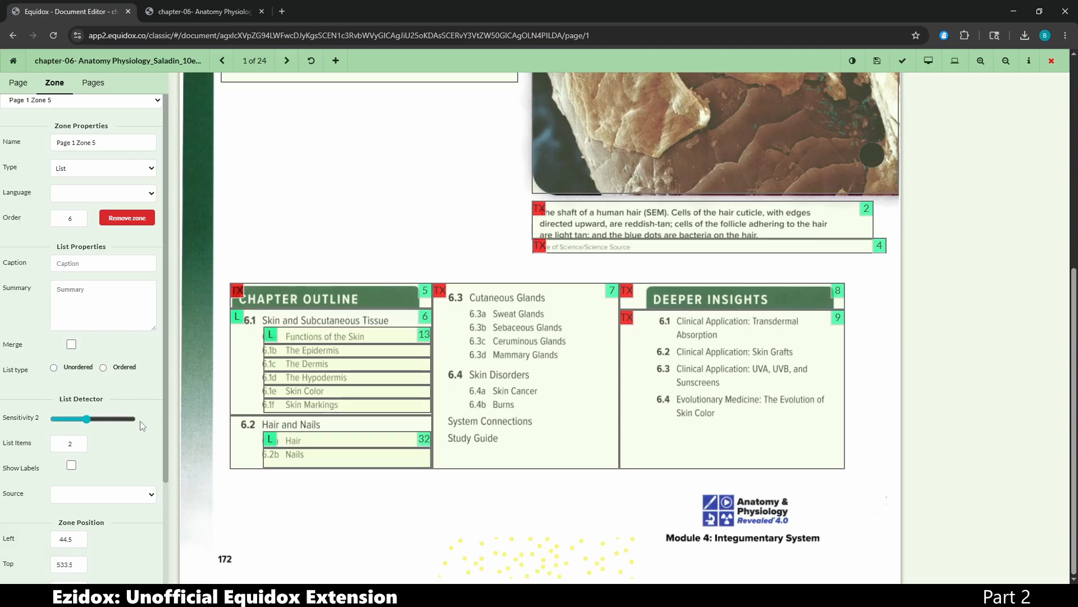
Select the nested list under 6.1 and compare the zones in the editor with the list structure in the page preview
click(298, 336)
click(286, 338)
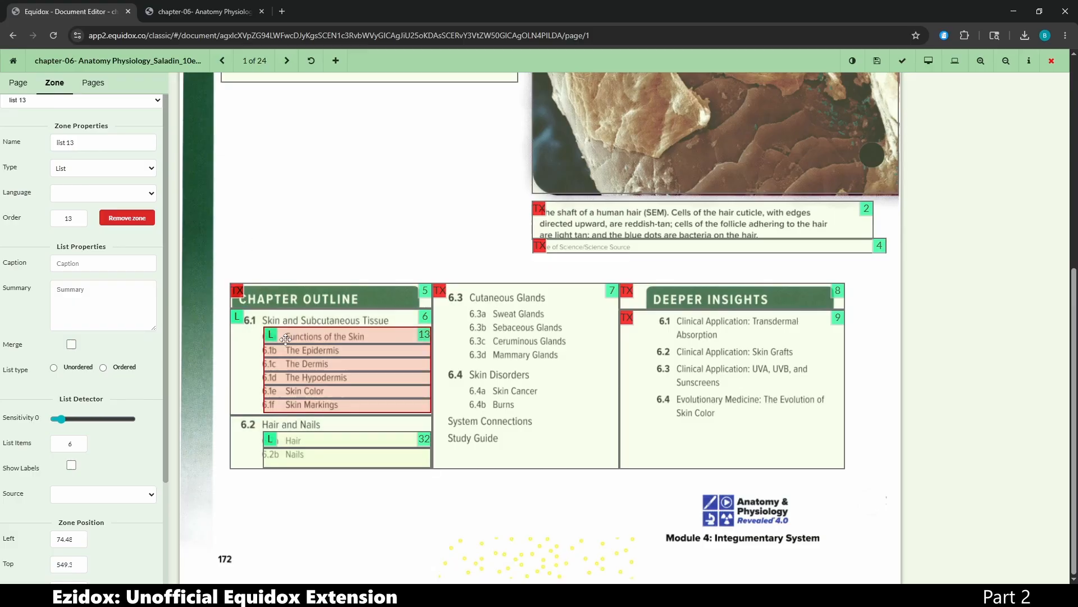
click(200, 11)
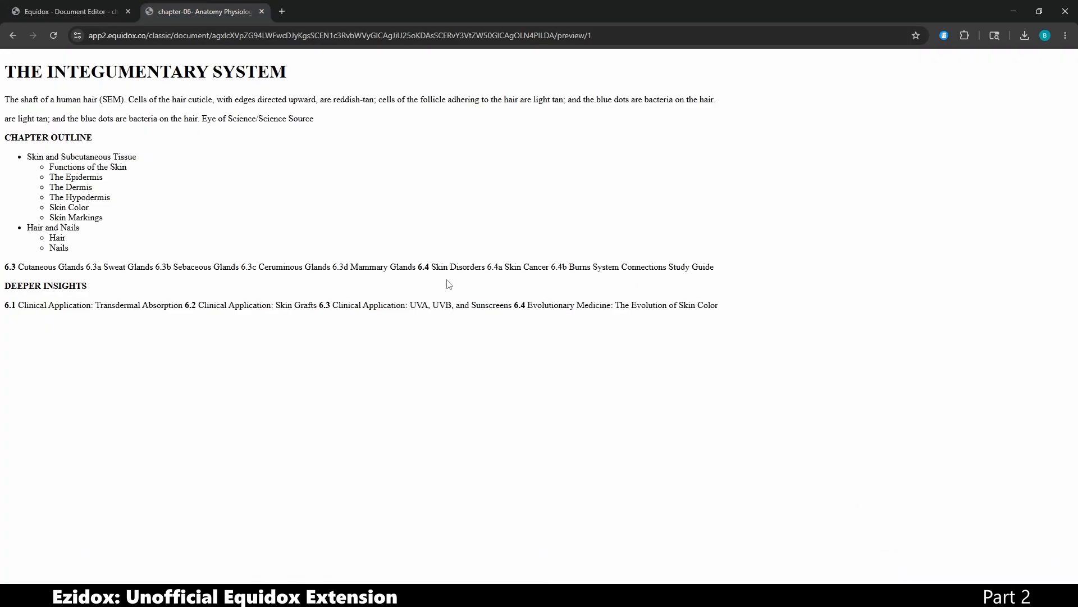
click(77, 7)
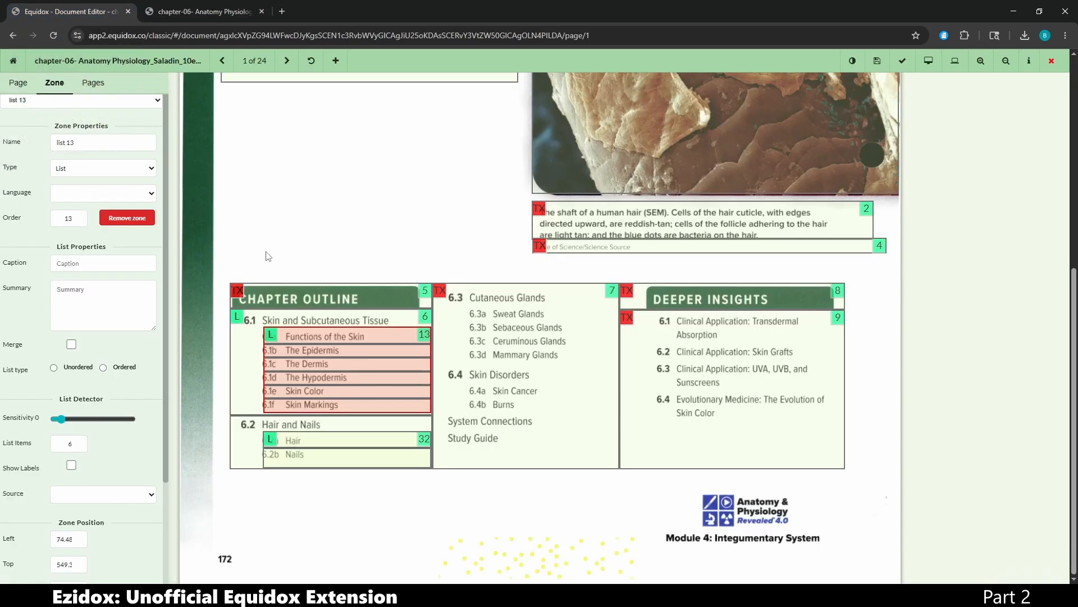
click(197, 3)
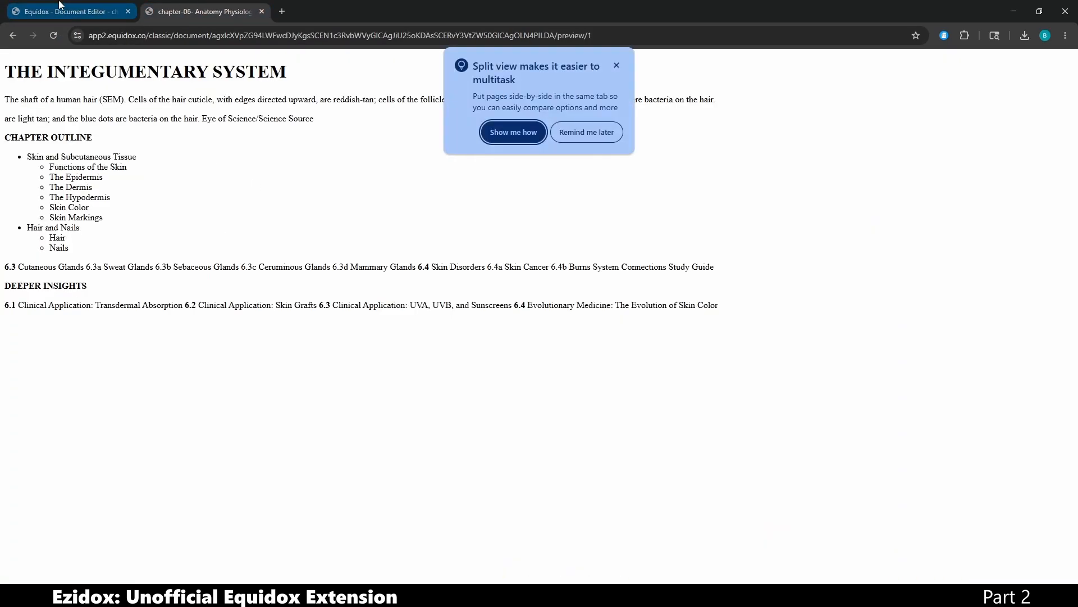
click(60, 5)
click(191, 8)
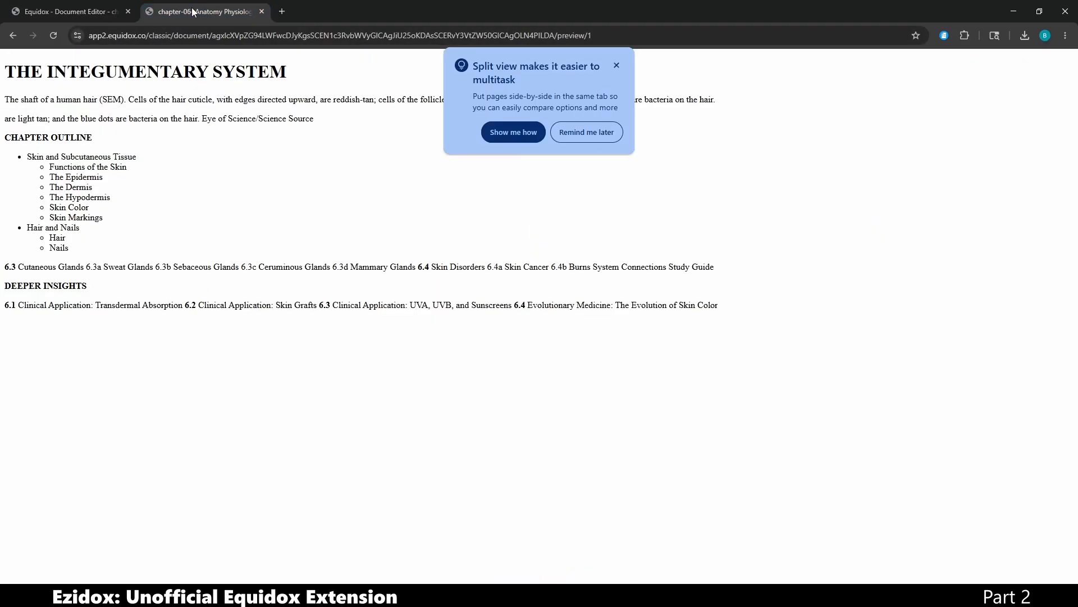
click(73, 11)
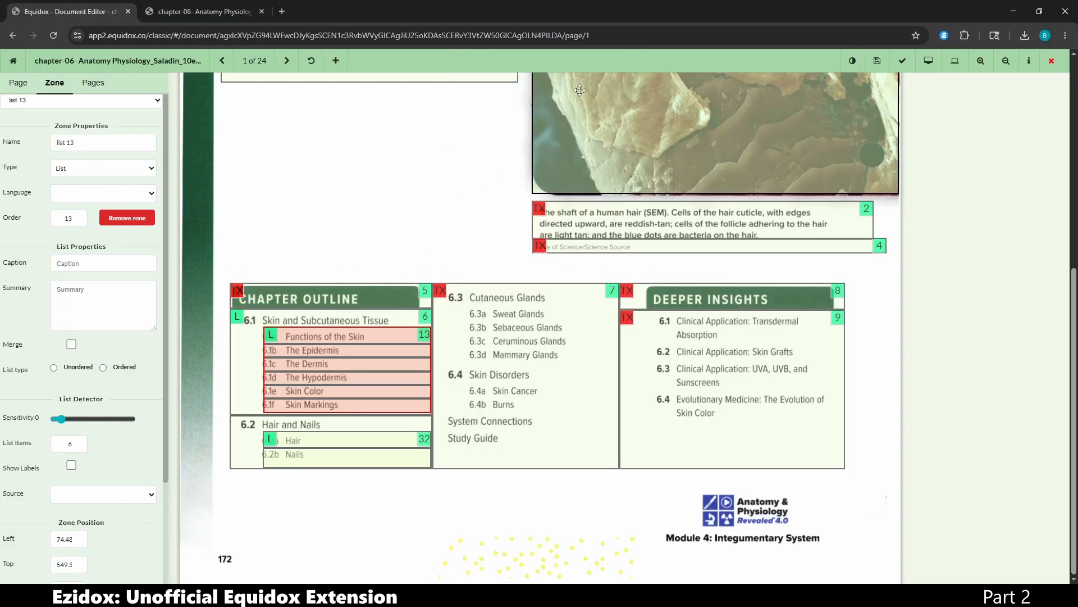
click(192, 18)
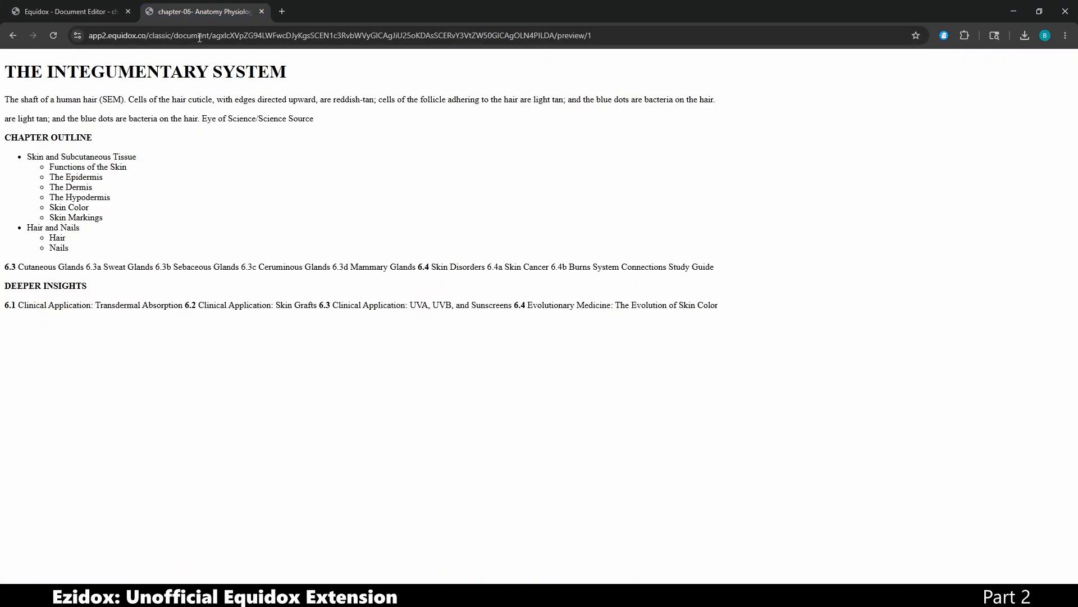
click(73, 11)
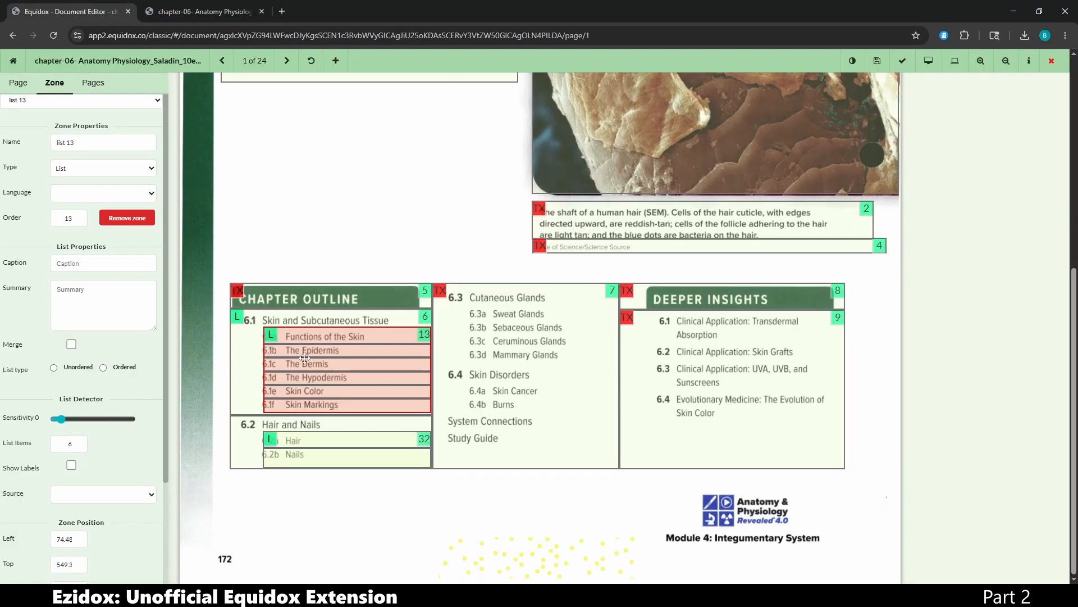
Apply list detector sensitivity 0 to the nested list under 6.1, check the list under 6.2, and reselect the 6.1 list
click(62, 419)
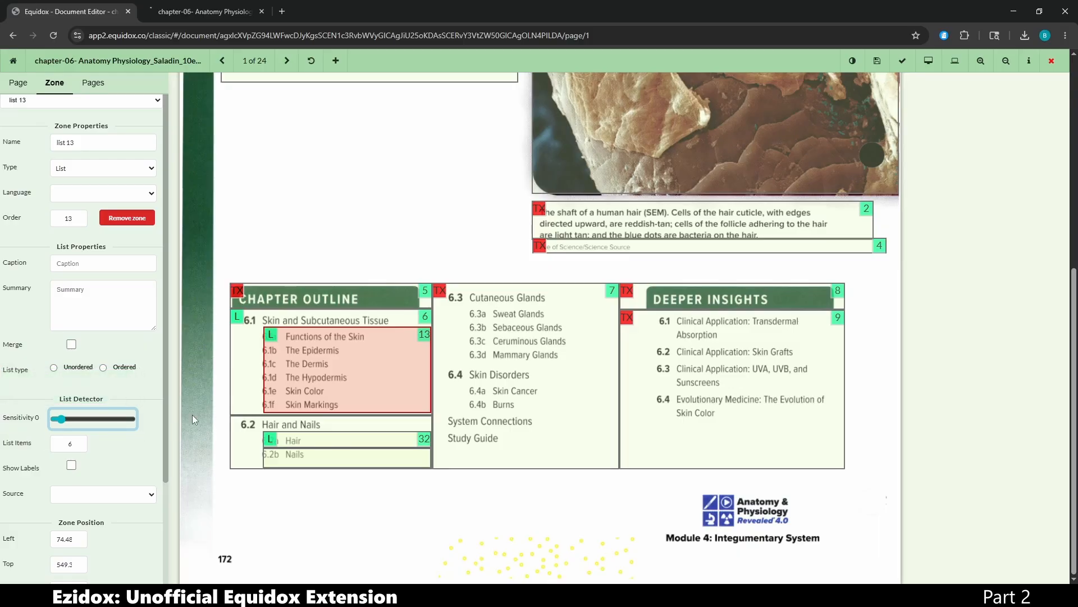
click(275, 438)
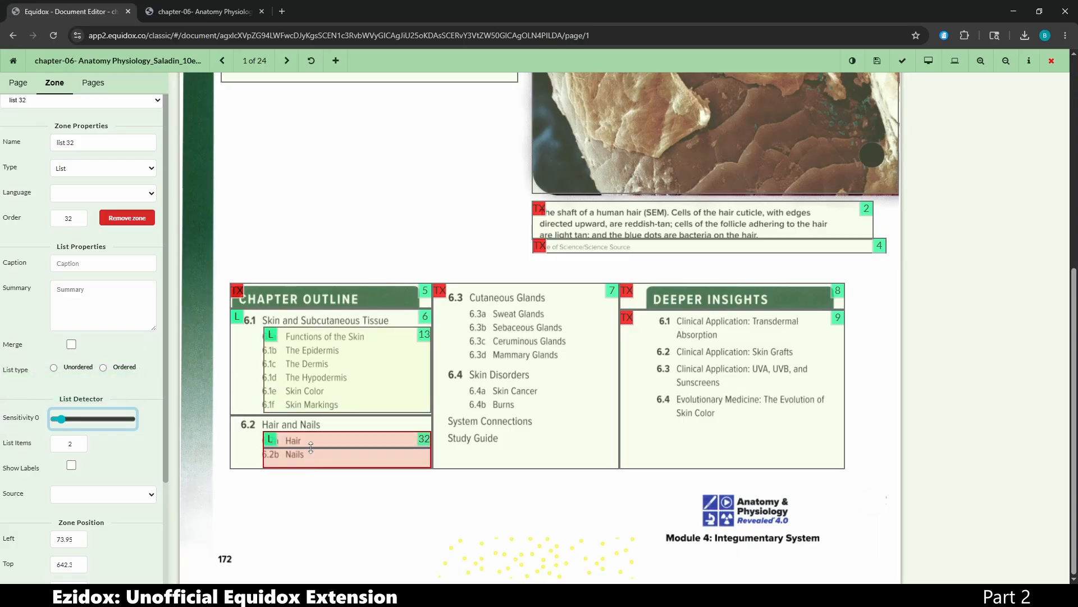
click(278, 402)
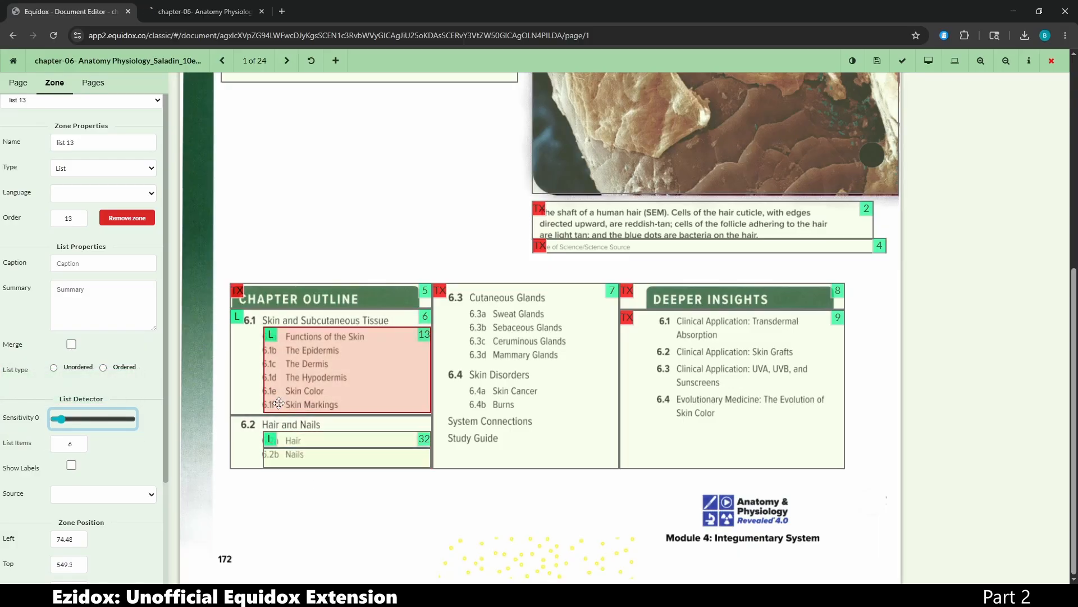
click(208, 466)
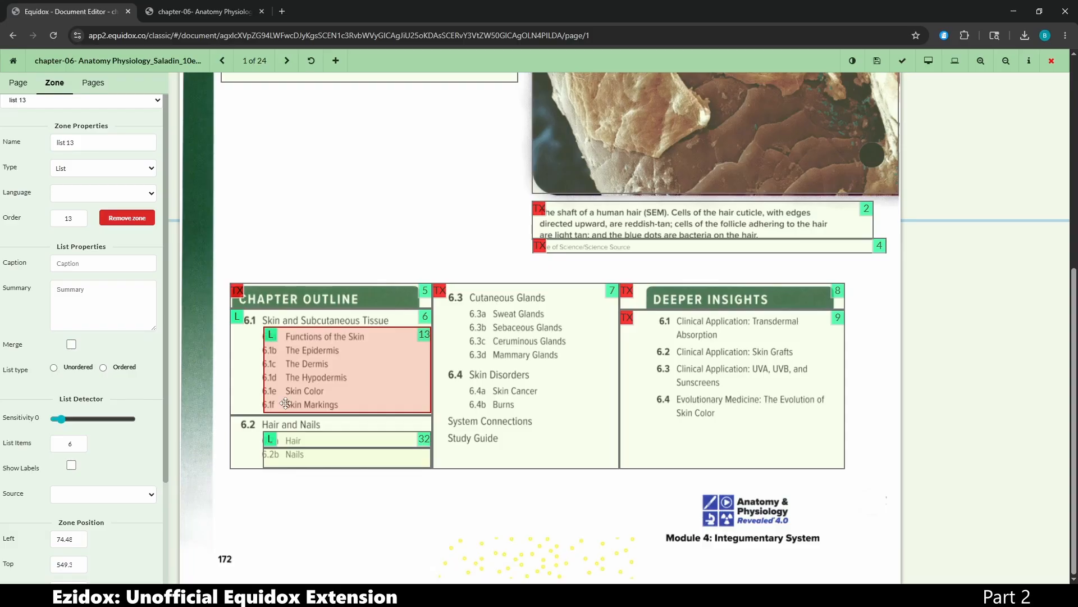
Delete the nested list zones under 6.1 and 6.2 in the Chapter Outline
key(Delete)
click(286, 458)
key(Delete)
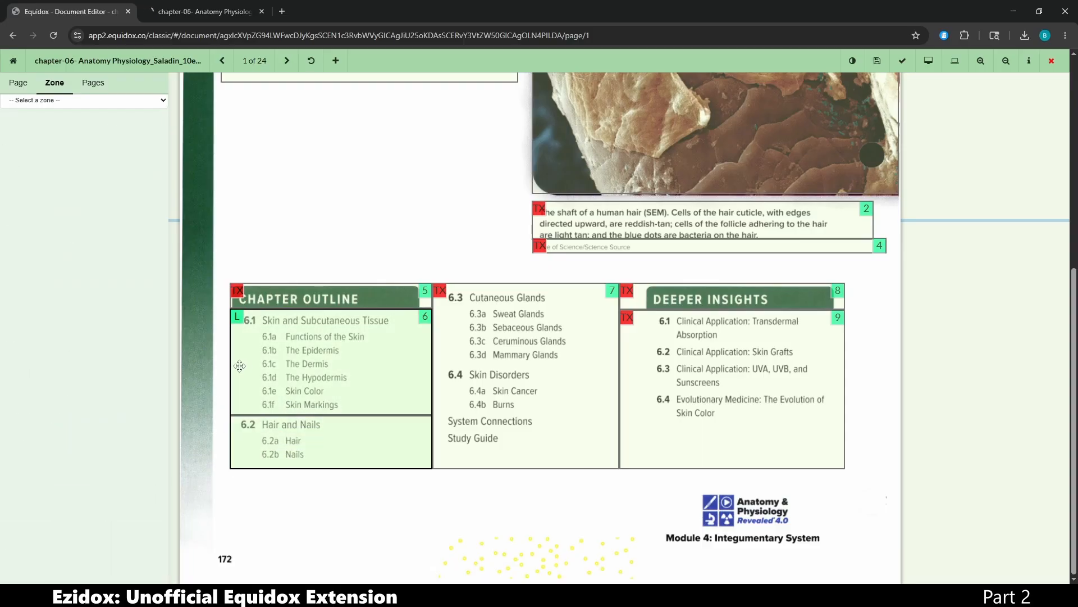
Set the list detector sensitivity of the main list under Chapter Outline to 0 and split it between 6.1 and 6.2
click(256, 364)
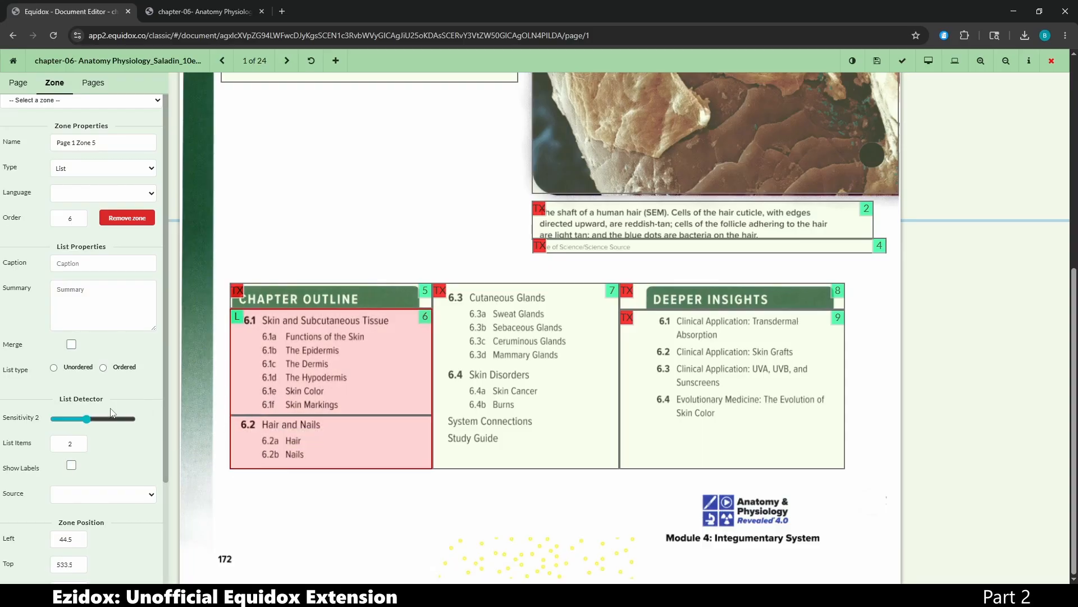
drag(86, 419, 61, 420)
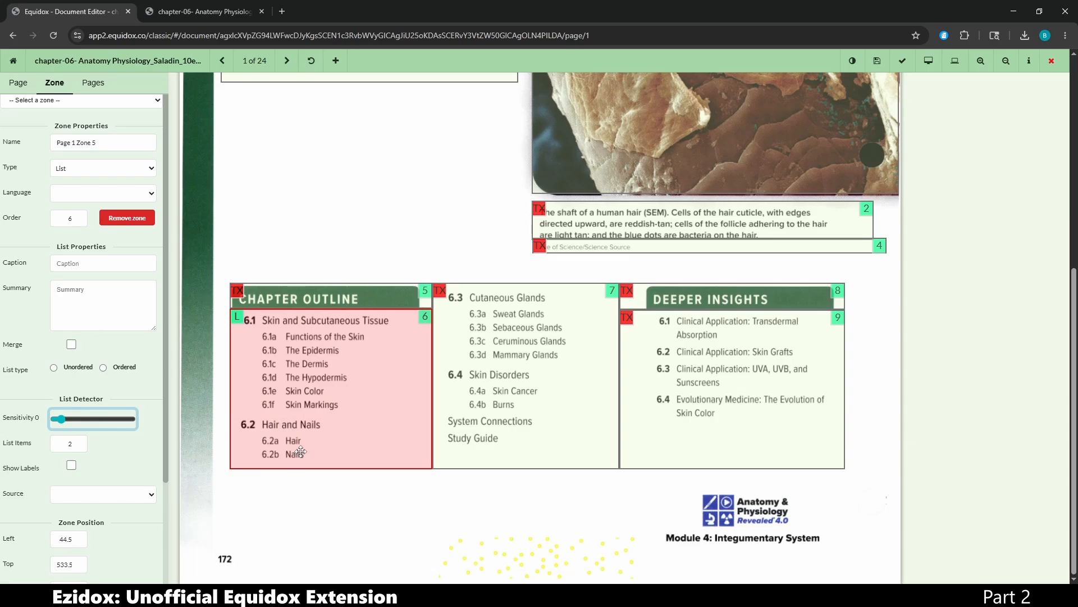
key(Return)
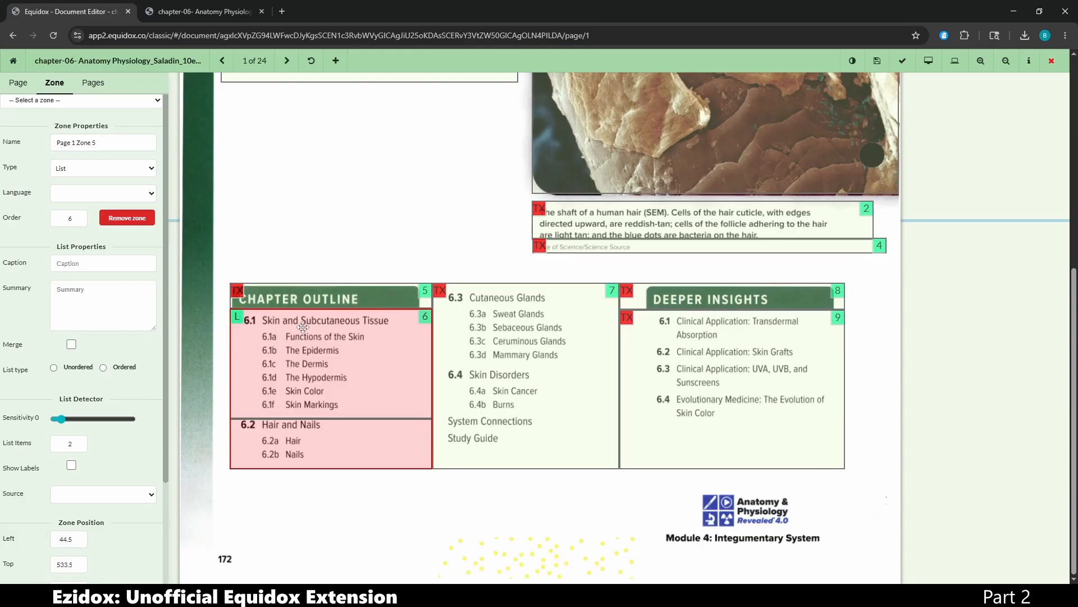
Place a text zone around sub-items 6.1a to 6.1f and trim it to about 104.5 by 78.5
drag(259, 155, 386, 247)
mouse_move(320, 191)
mouse_down()
mouse_move(331, 233)
mouse_move(320, 362)
mouse_up()
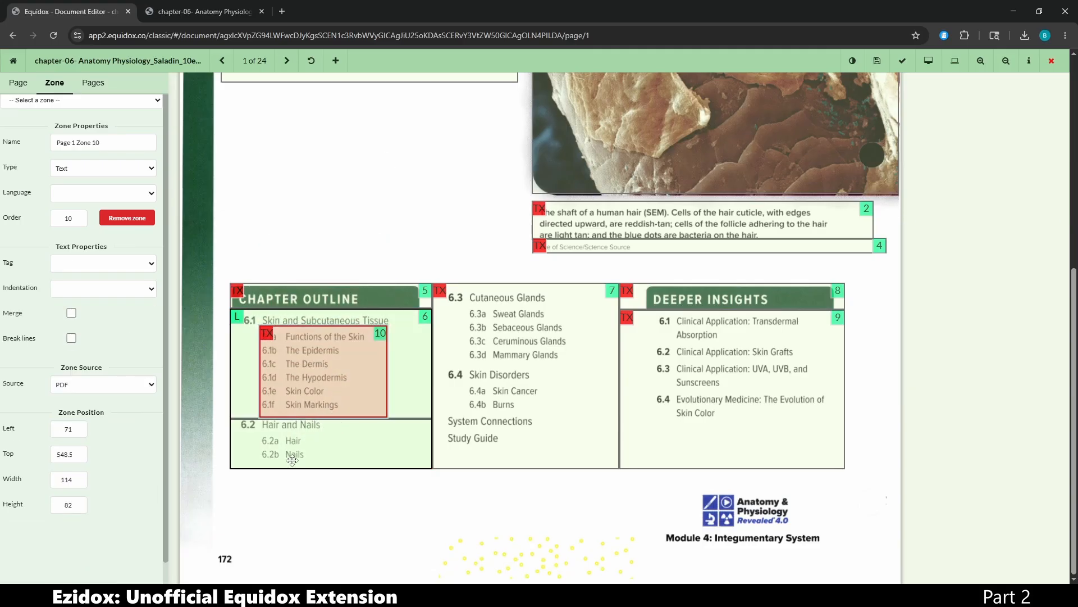
drag(387, 417, 377, 413)
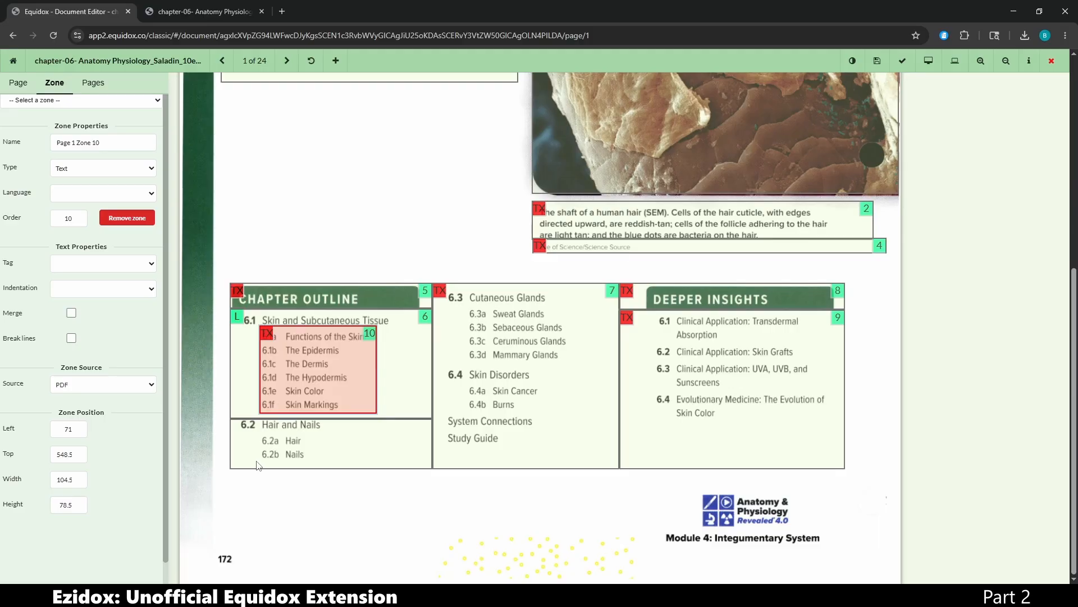
Draw a zone around 6.2a and 6.2b, and convert it and the 6.1 sub-item zone into unordered lists with split items
drag(256, 461, 330, 435)
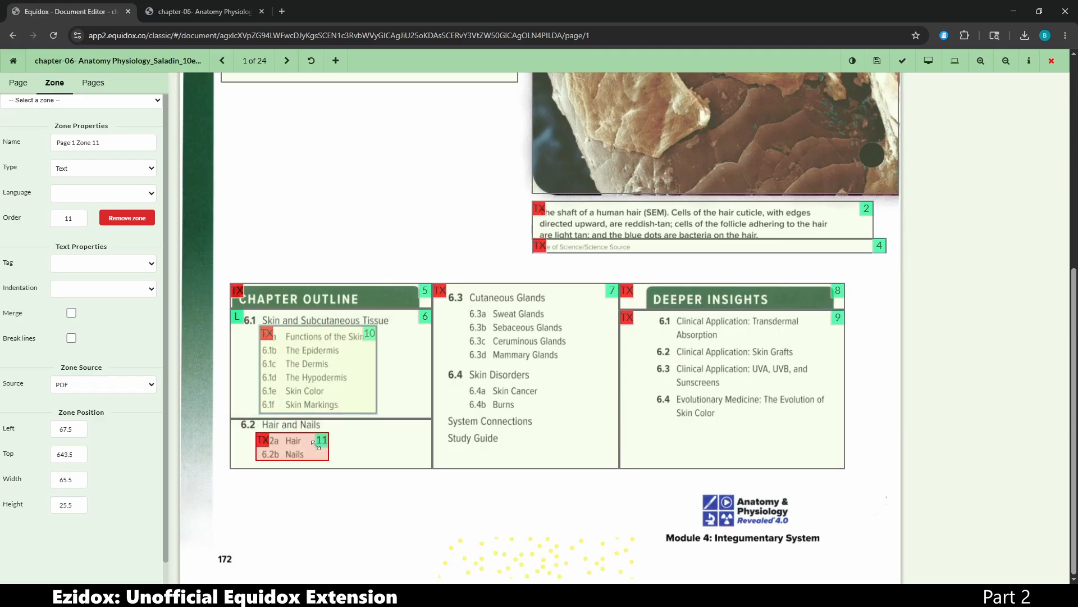
key(l)
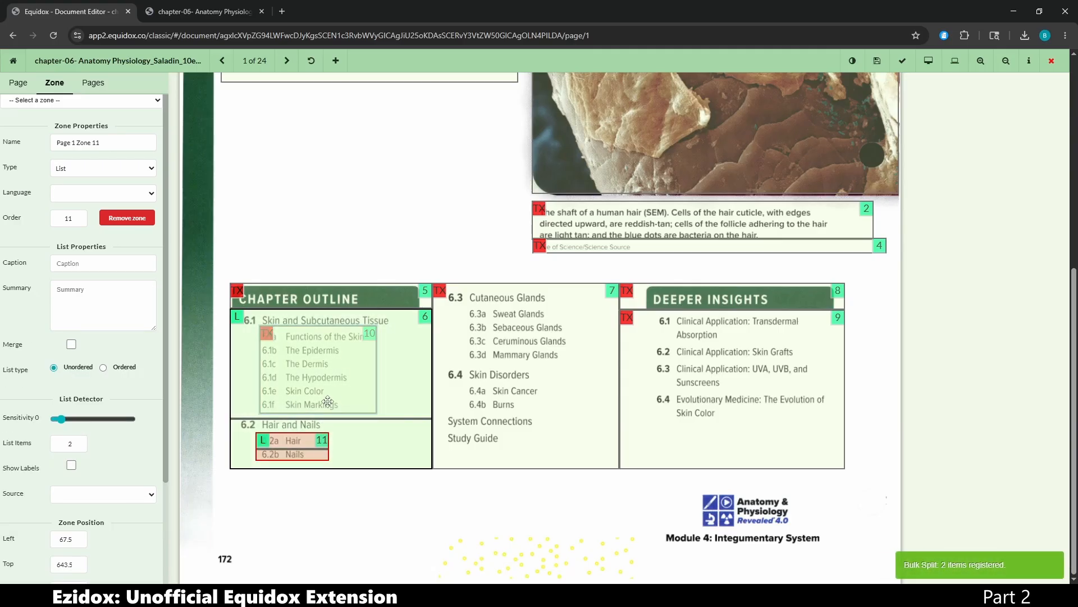
click(331, 396)
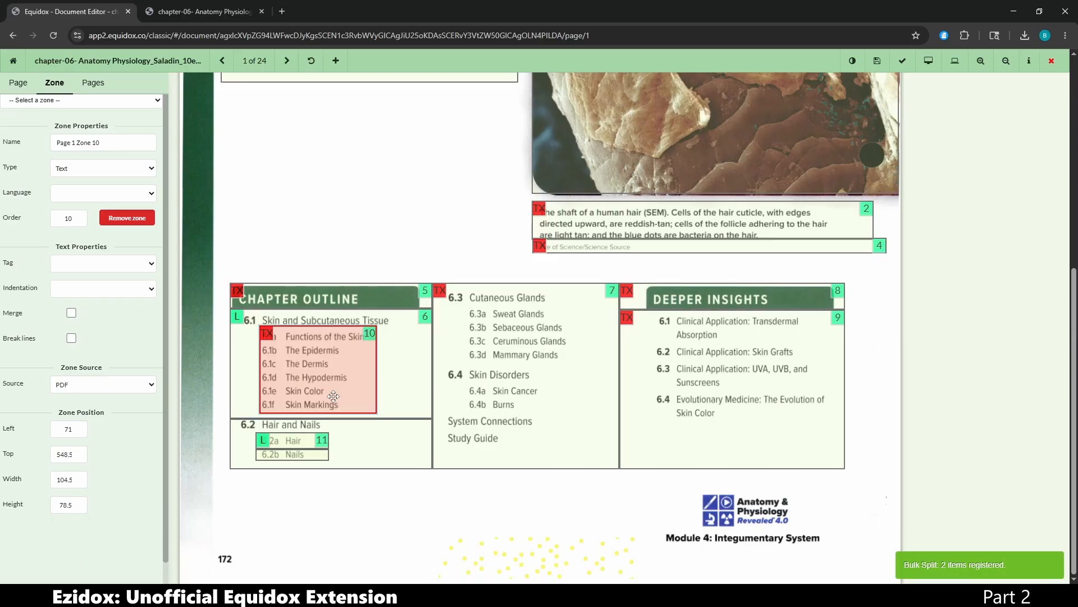
key(l)
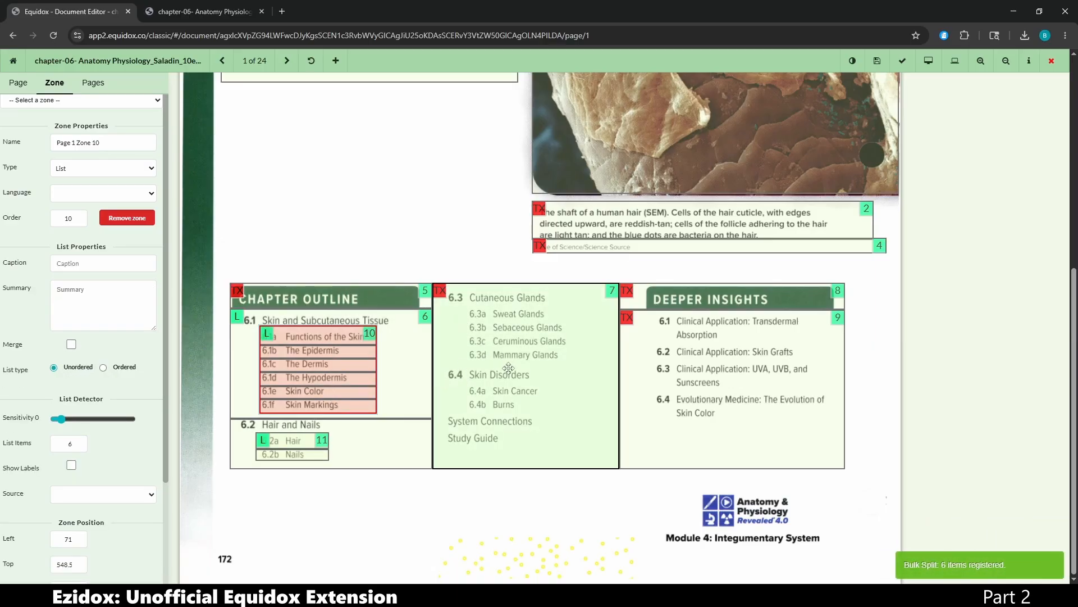
Convert the middle outline column to an unordered list and add nested lists around 6.4a to 6.4b and 6.3a to 6.3d
click(472, 306)
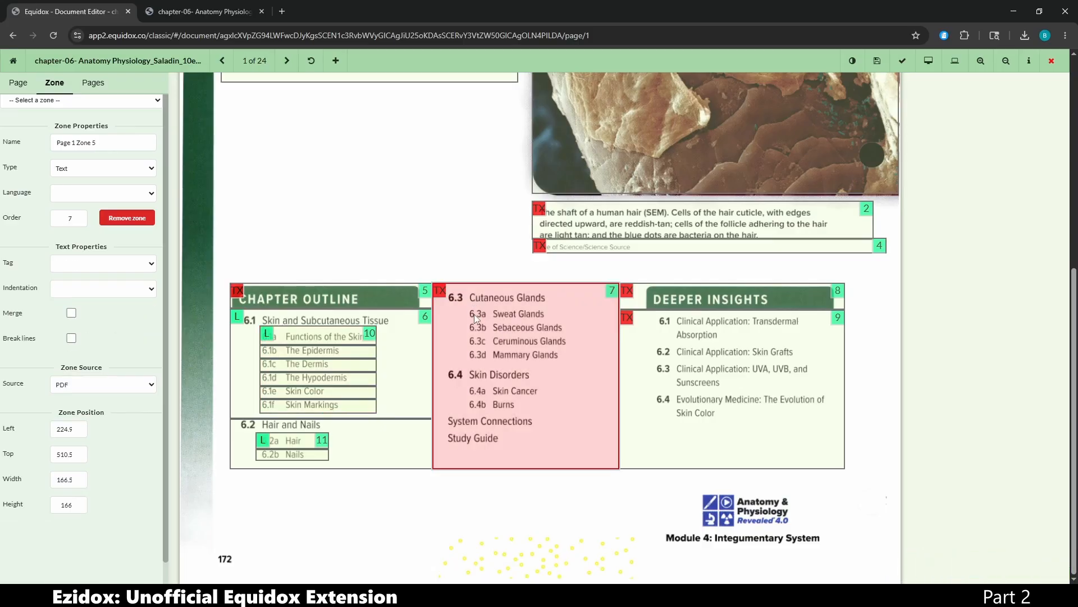
key(l)
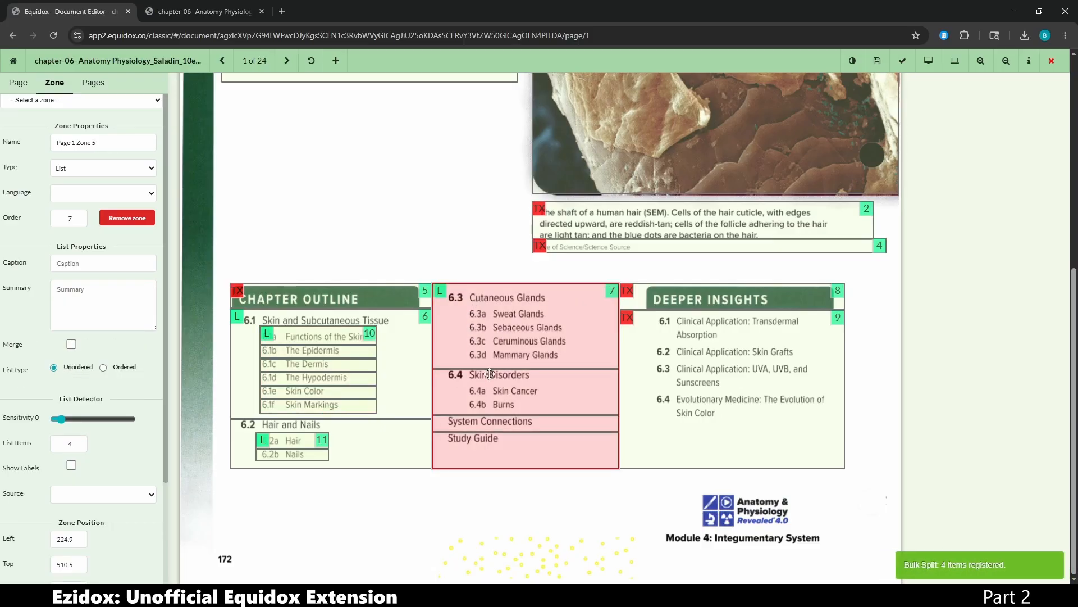
drag(464, 381, 557, 410)
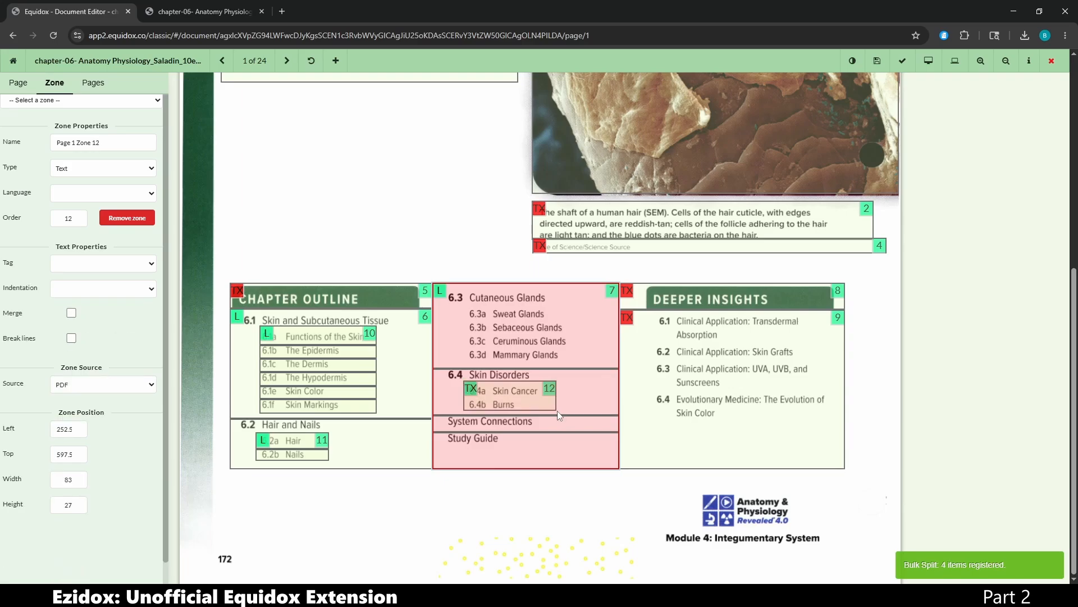
key(l)
drag(465, 306, 584, 363)
key(l)
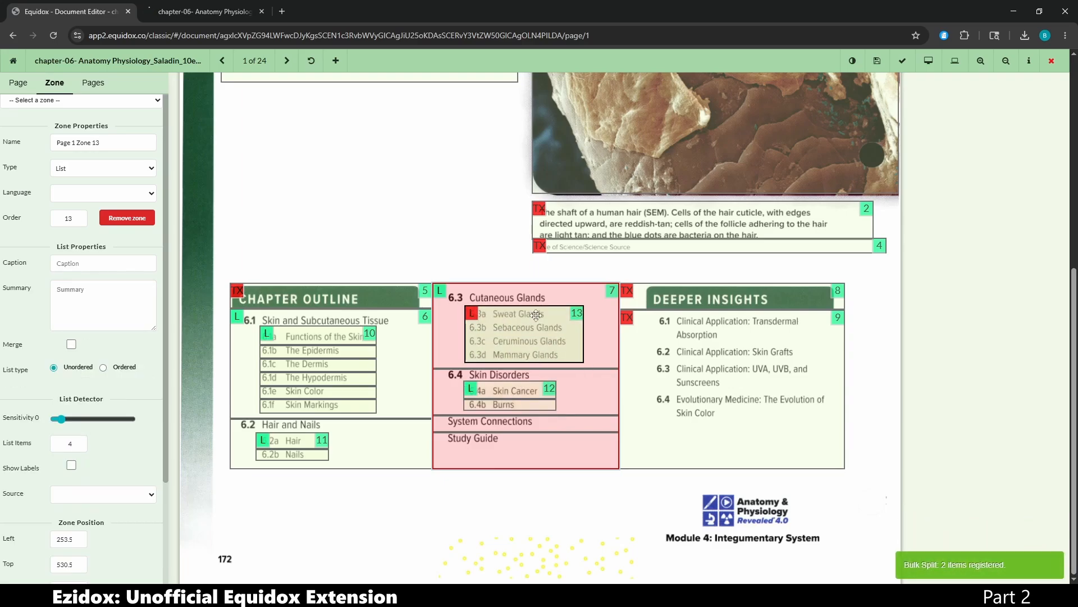
Convert the zone under Deeper Insights to an unordered list and draw a text zone around the page number 172
click(658, 419)
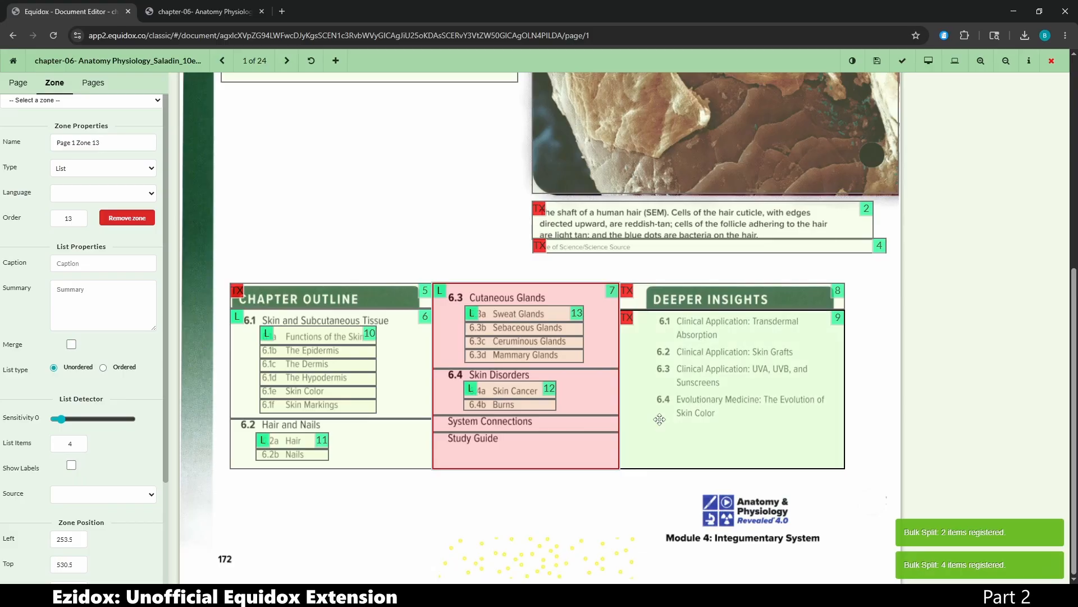
key(l)
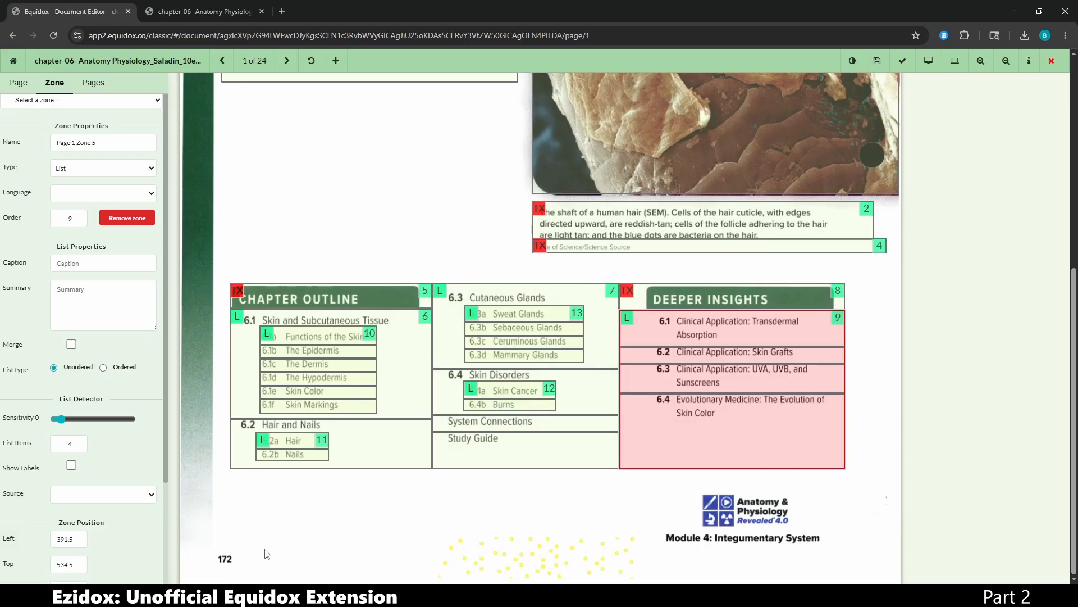
drag(243, 548, 209, 572)
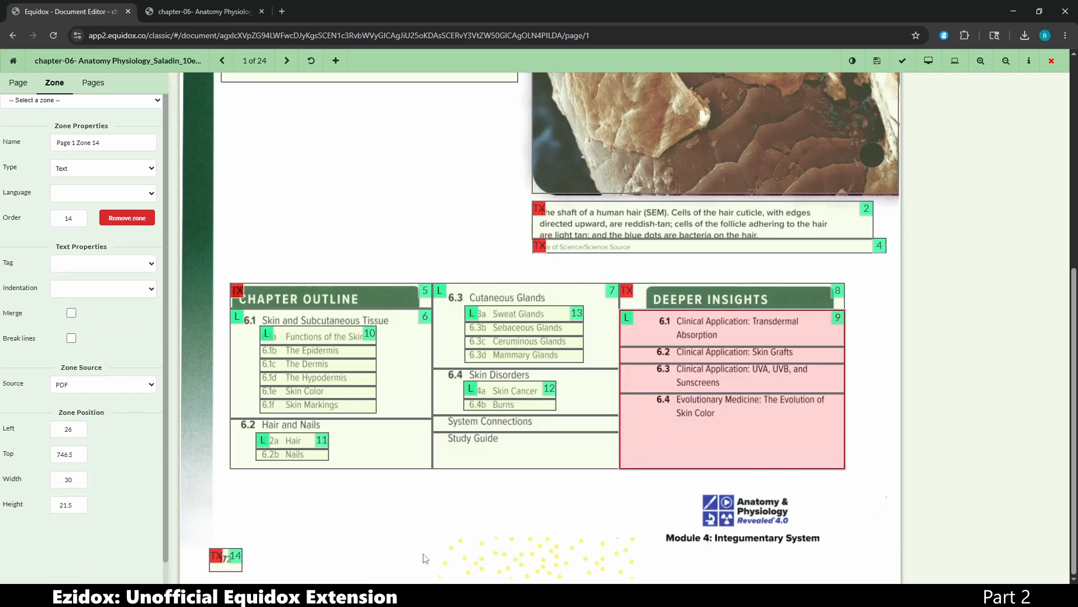
Check the first page's headings, nested lists and page number in the page preview, and return to the editor
key(minus)
key(minus)
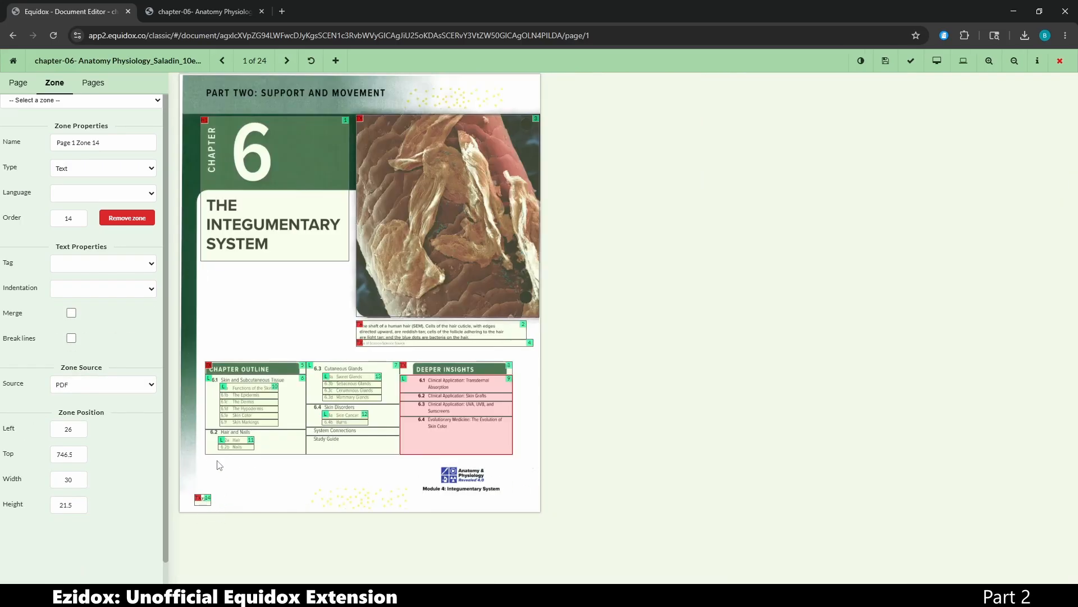
click(203, 12)
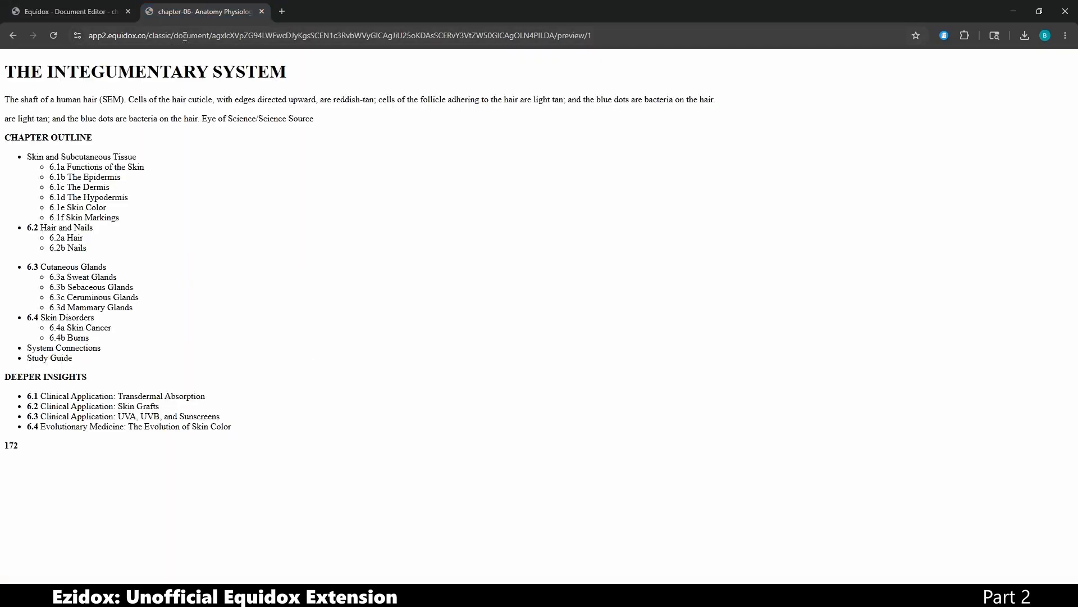
click(79, 4)
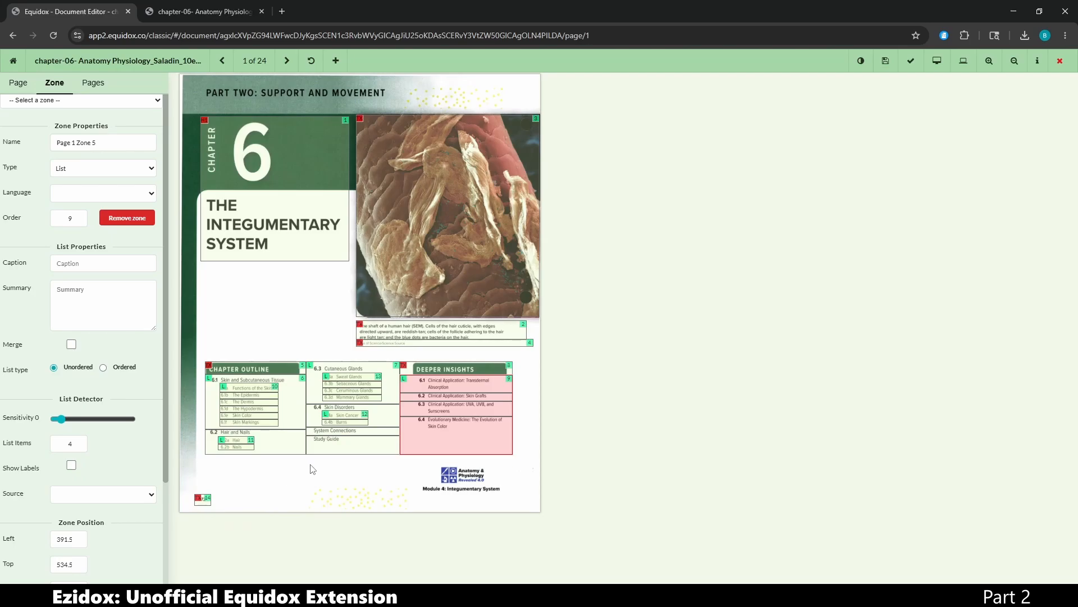
Save the first page, go to page 2, and clear its detected zones by setting zone detector sensitivity to 0
click(287, 59)
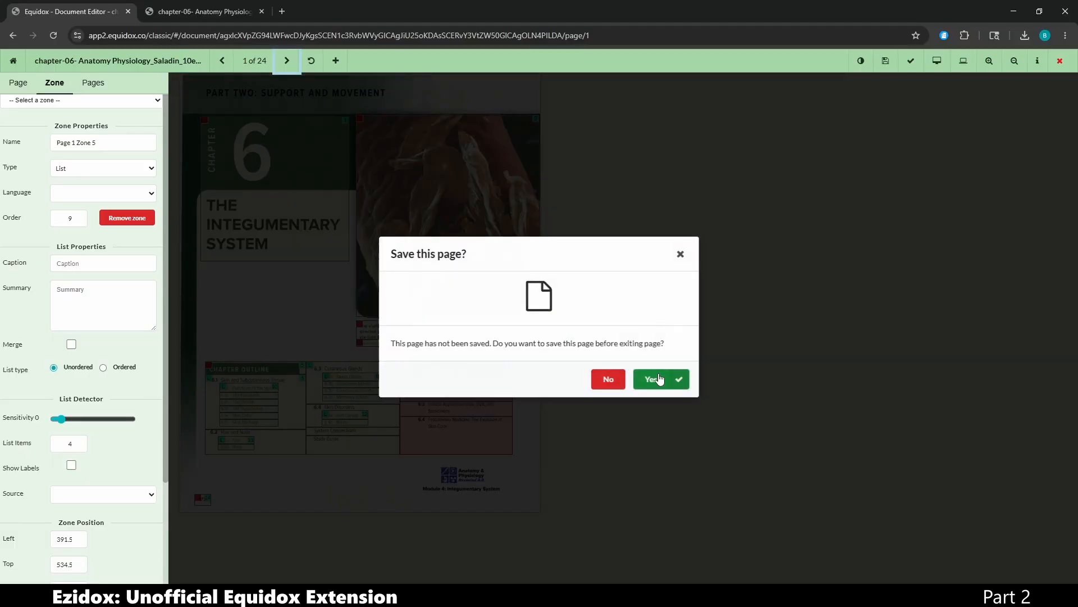
click(660, 380)
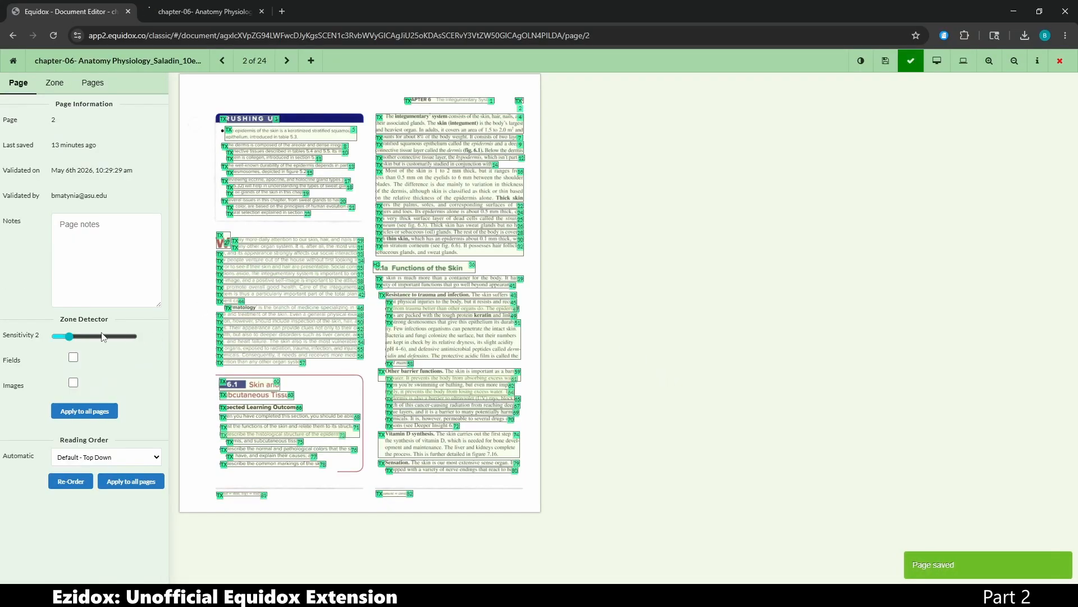
drag(103, 335, 61, 336)
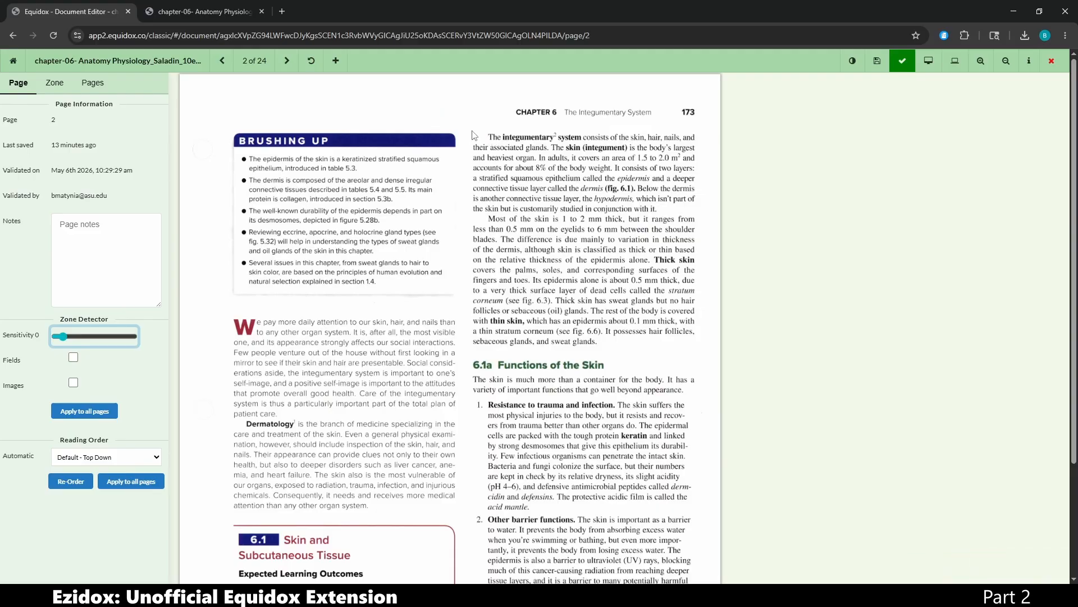
Zone the text beginning "The integumentary system", split it between its two paragraphs, and draw another zone around the paragraphs beginning "We pay more daily attention"
drag(471, 130, 709, 350)
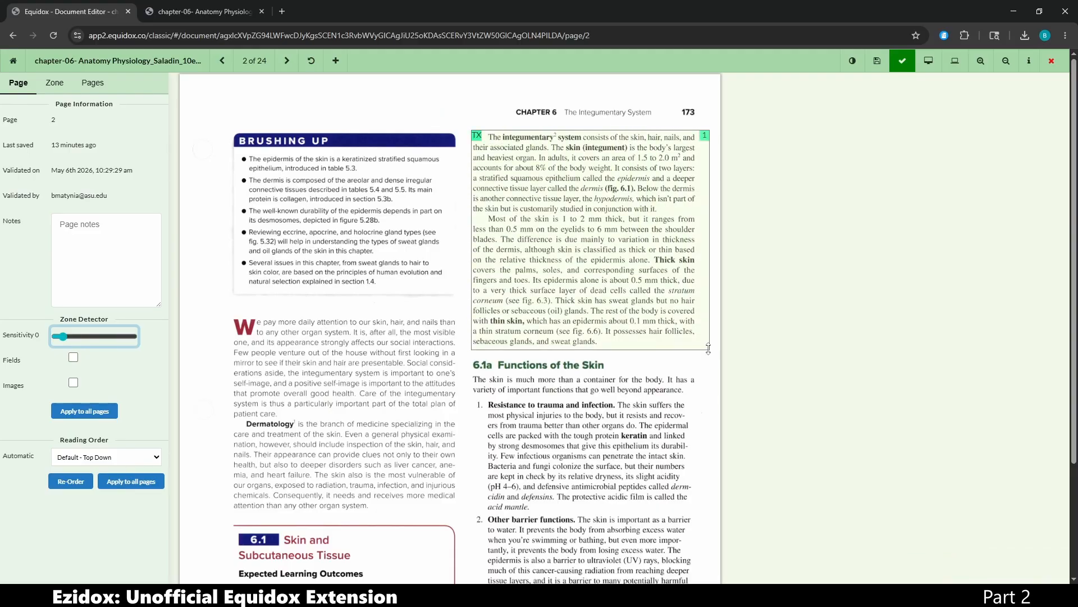
click(639, 211)
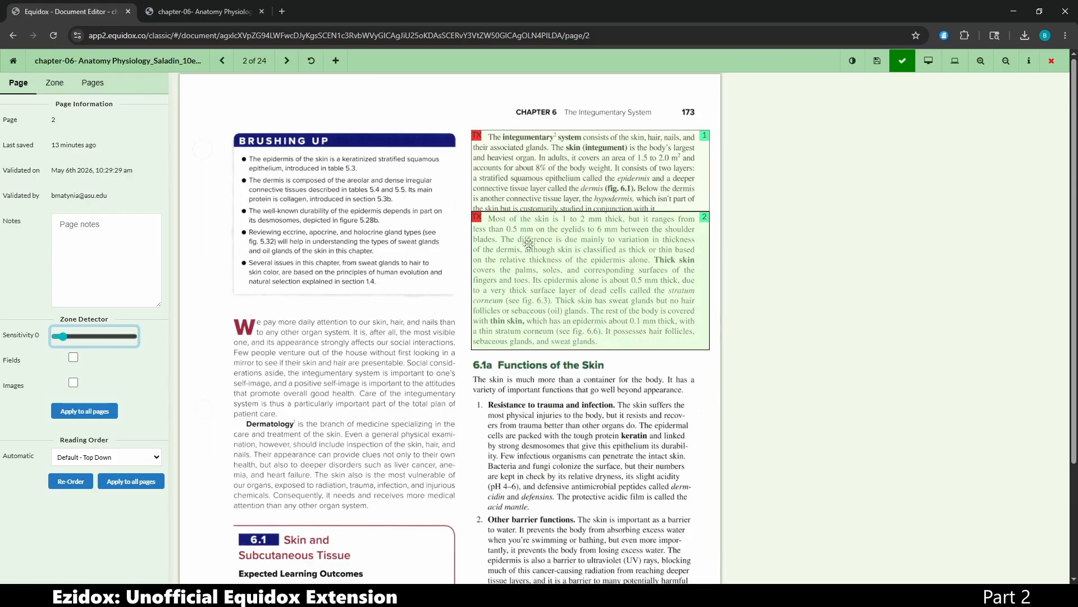
mouse_move(234, 316)
mouse_down()
mouse_move(400, 449)
mouse_move(460, 518)
mouse_up()
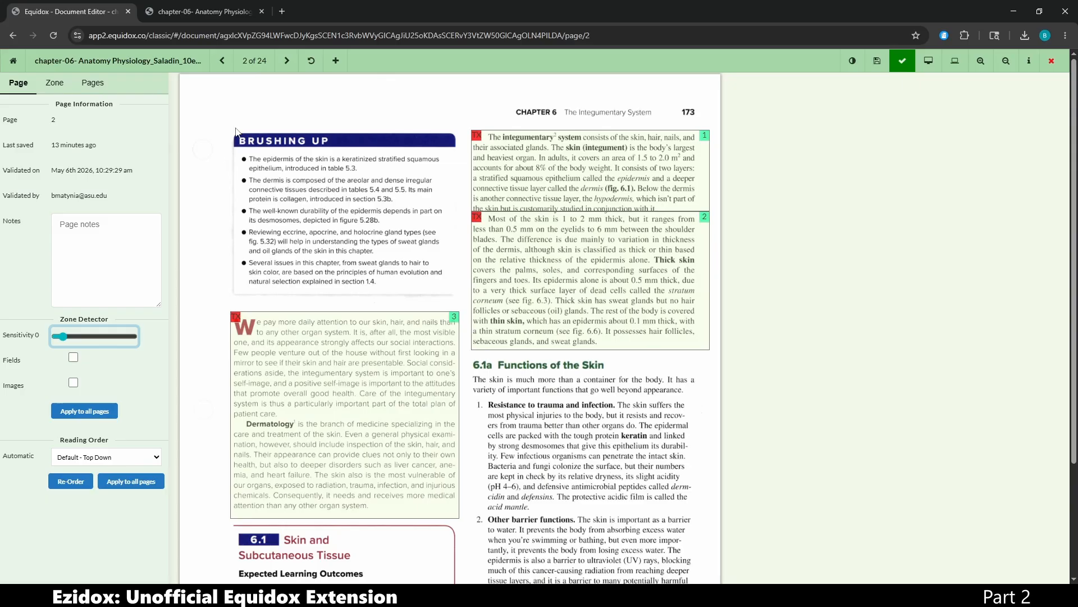
Draw a zone around the Brushing Up box, split it below the heading, and convert the bullets to an unordered list
mouse_move(236, 136)
mouse_down()
mouse_move(359, 205)
mouse_move(458, 296)
mouse_up()
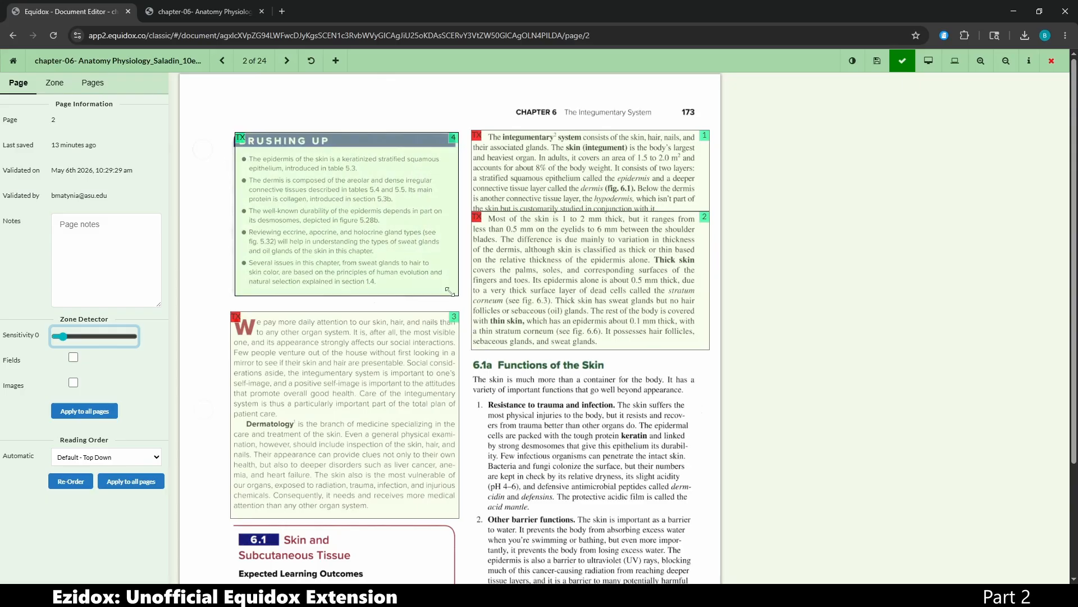
shift+click(307, 147)
click(311, 184)
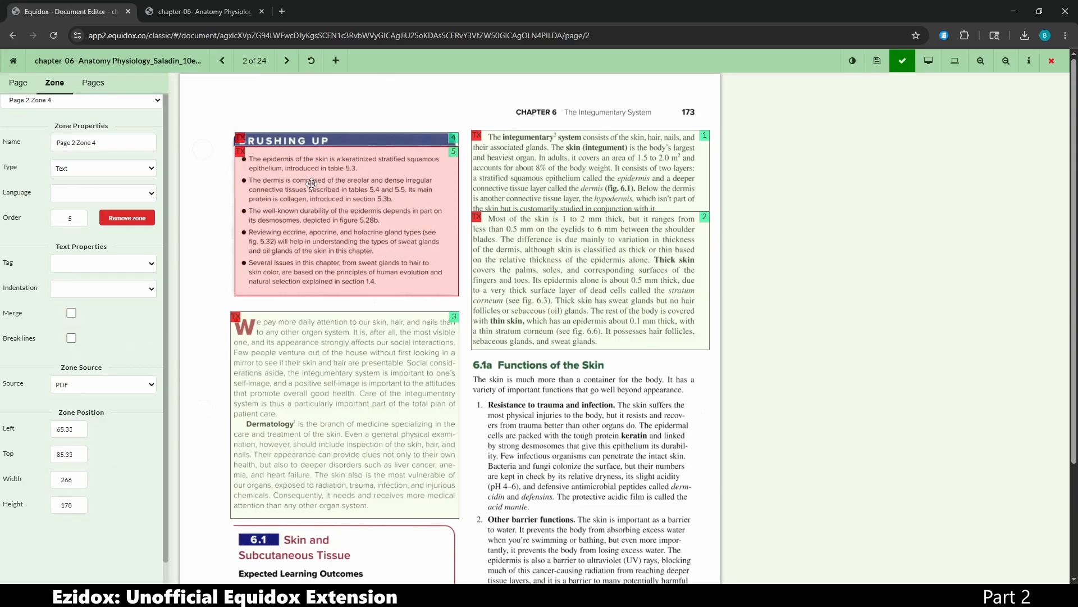
key(l)
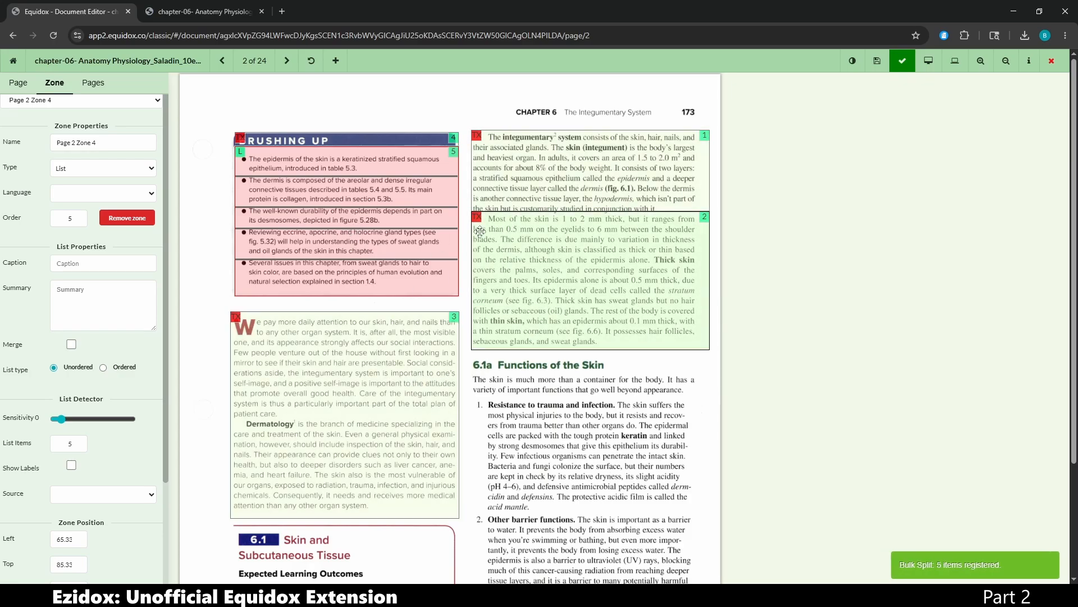
Reorder page 2's zones with the automatic reading order Default - Top Down
key(r)
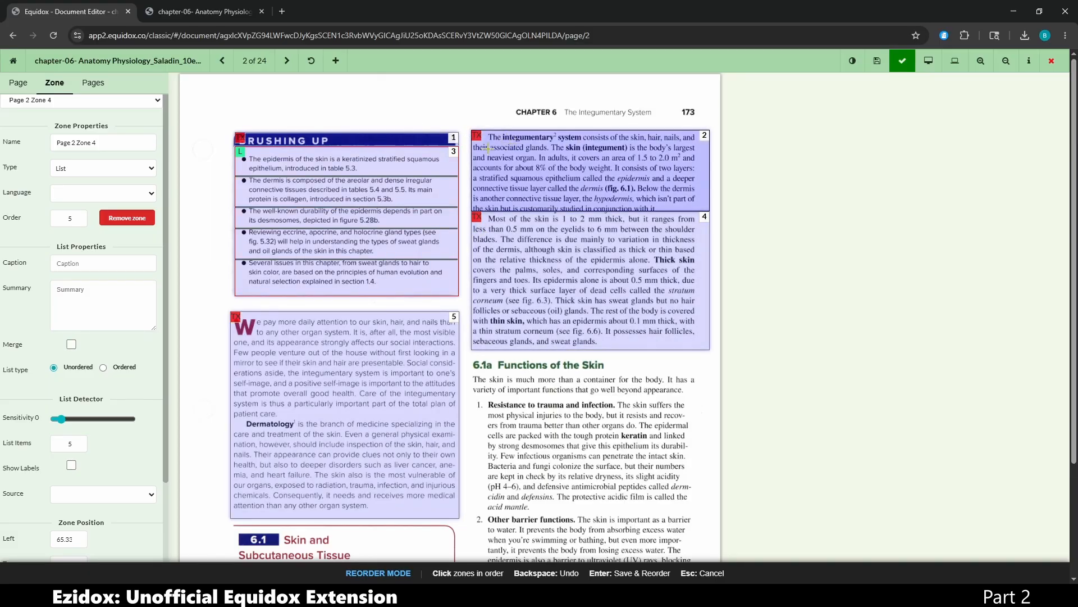
key(Escape)
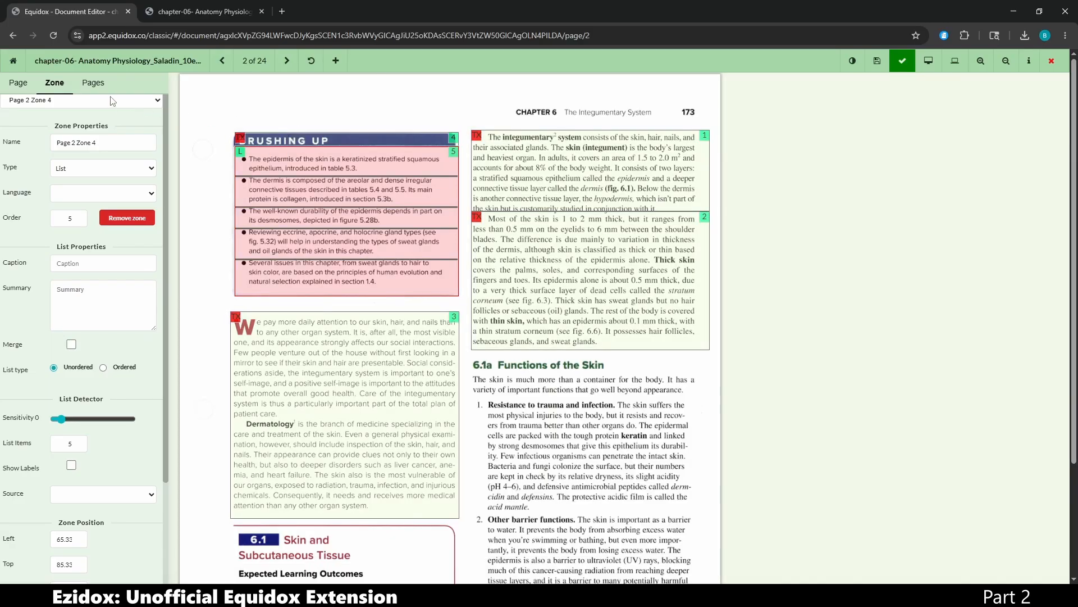
click(24, 84)
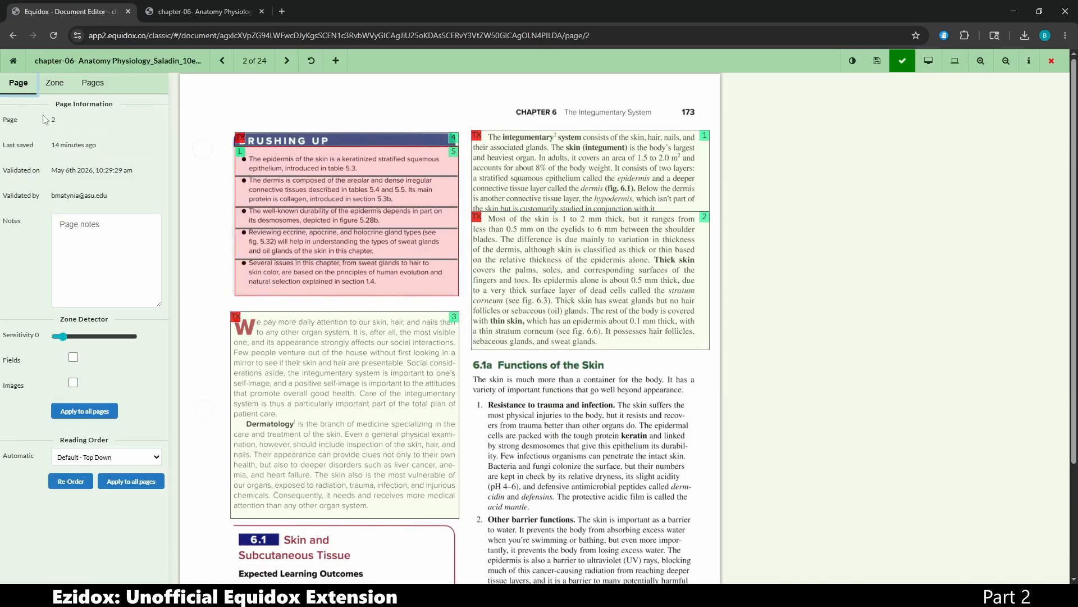
click(72, 484)
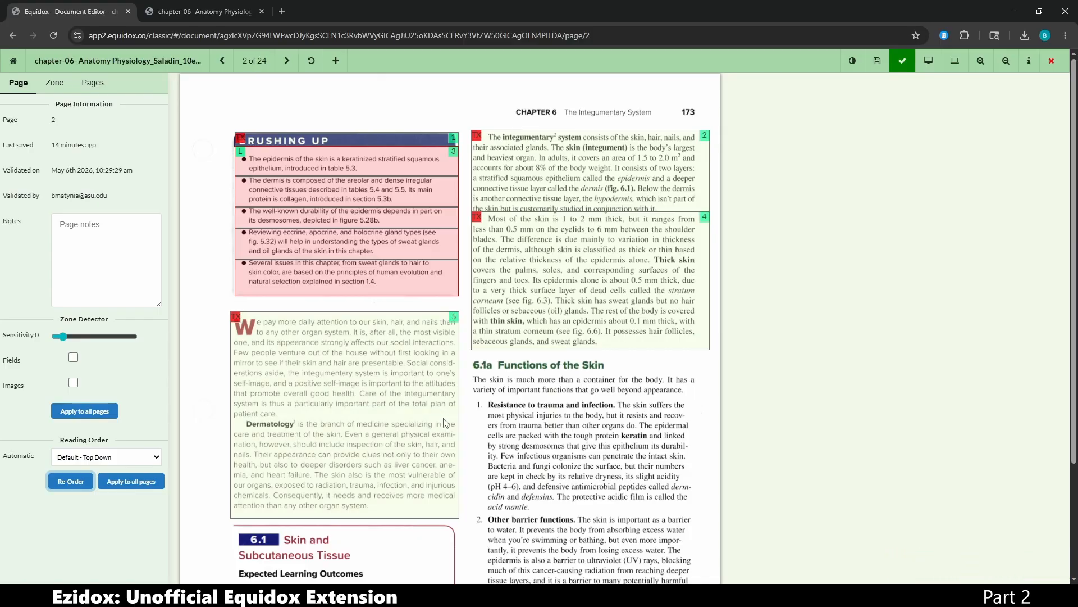
Manually reorder page 2's zones as Brushing Up heading, bullet list, "We pay more daily attention", "The integumentary system" and "Most of the skin", and save the order
key(r)
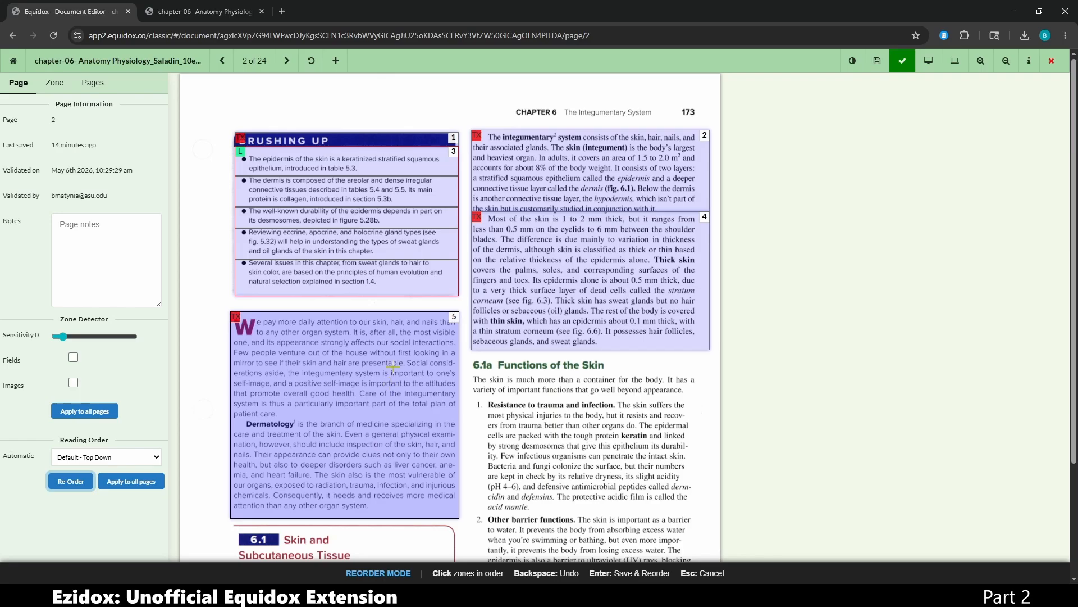
click(359, 236)
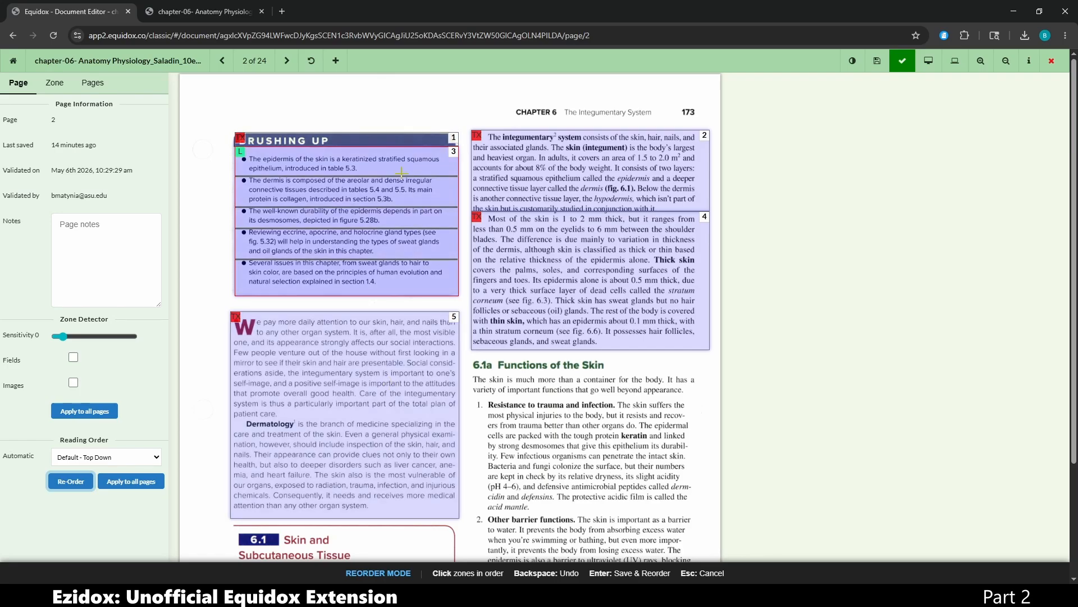
click(396, 375)
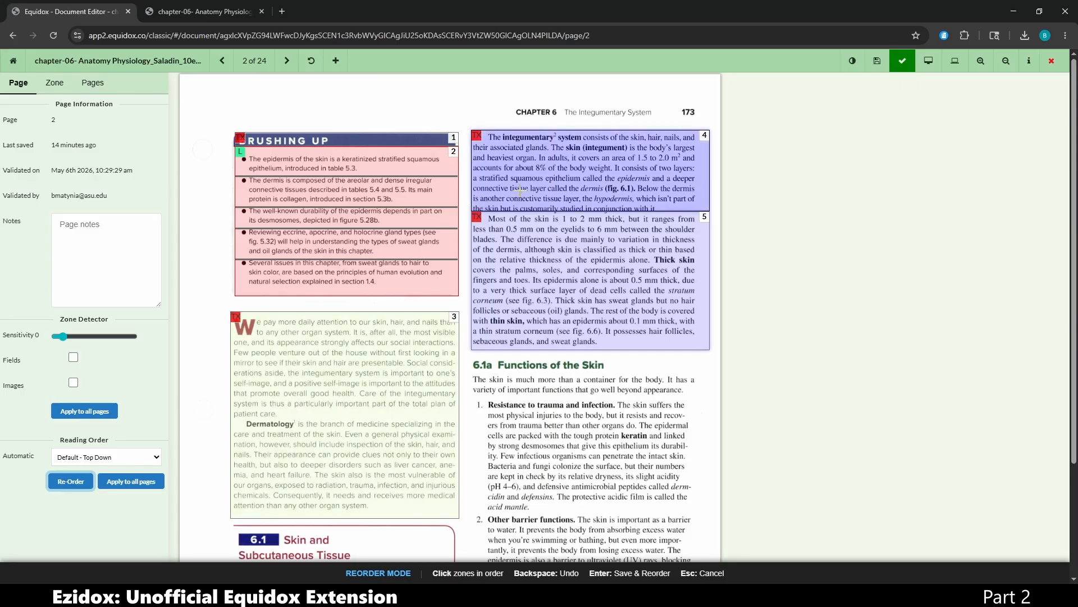
click(537, 189)
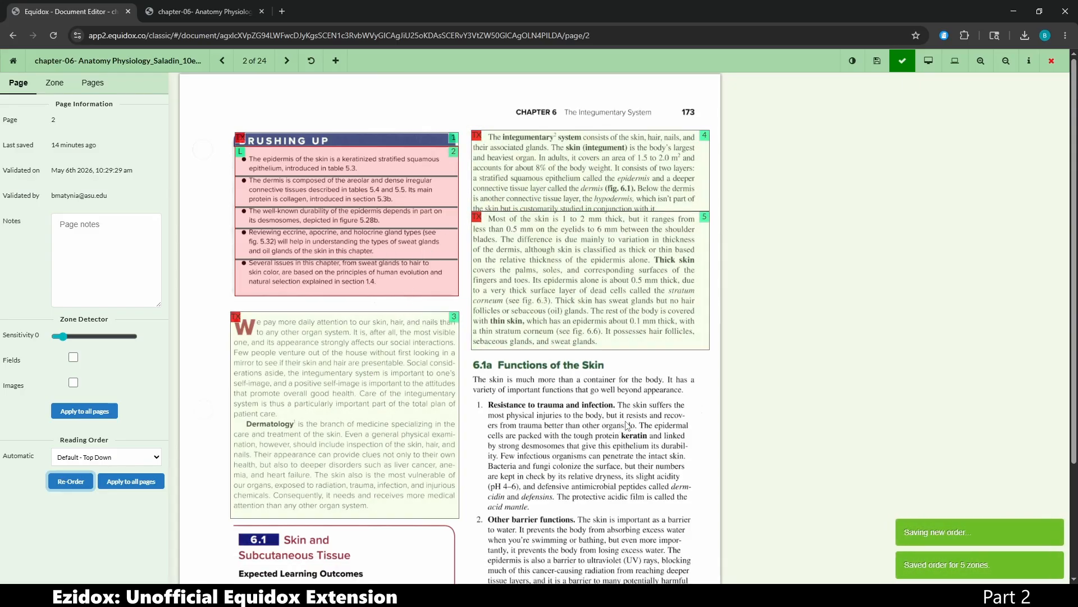
scroll(524, 420, down, 2)
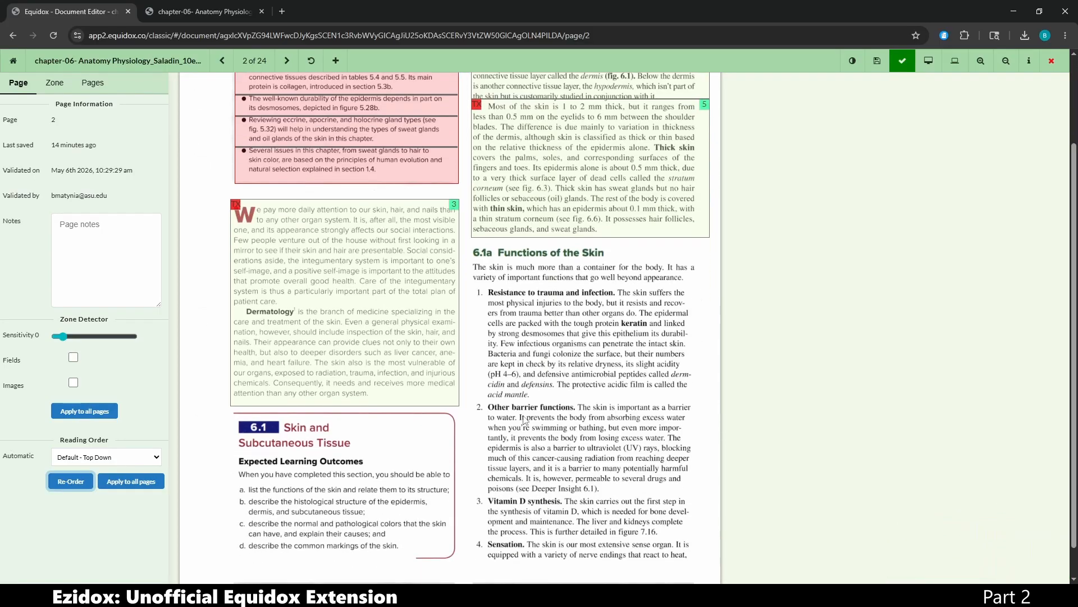
scroll(438, 347, up, 2)
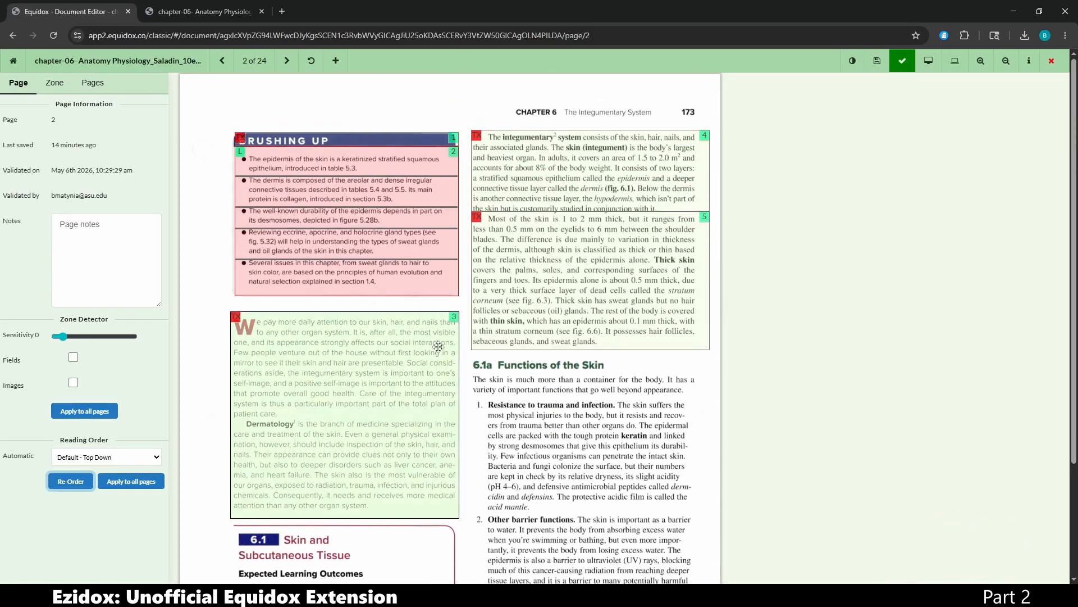
Trim the bullet column off the Brushing Up list zone and split the "We pay more daily attention" zone above the Dermatology paragraph
click(250, 207)
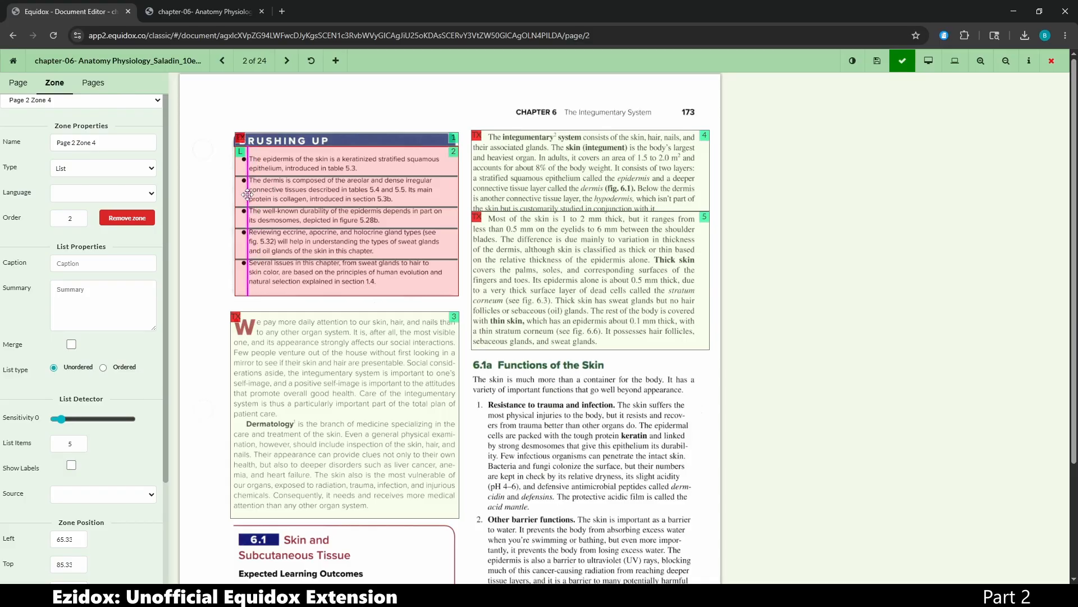
click(248, 192)
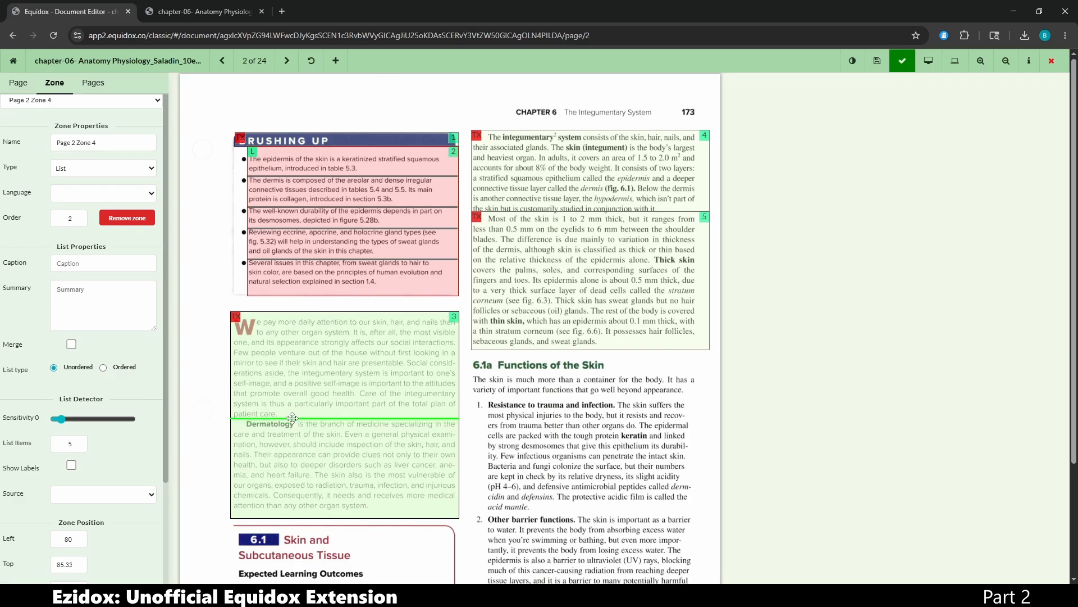
shift+click(292, 418)
Draw a zone around section 6.1a Functions of the Skin and split it below the heading and below the introductory paragraph
scroll(506, 379, down, 3)
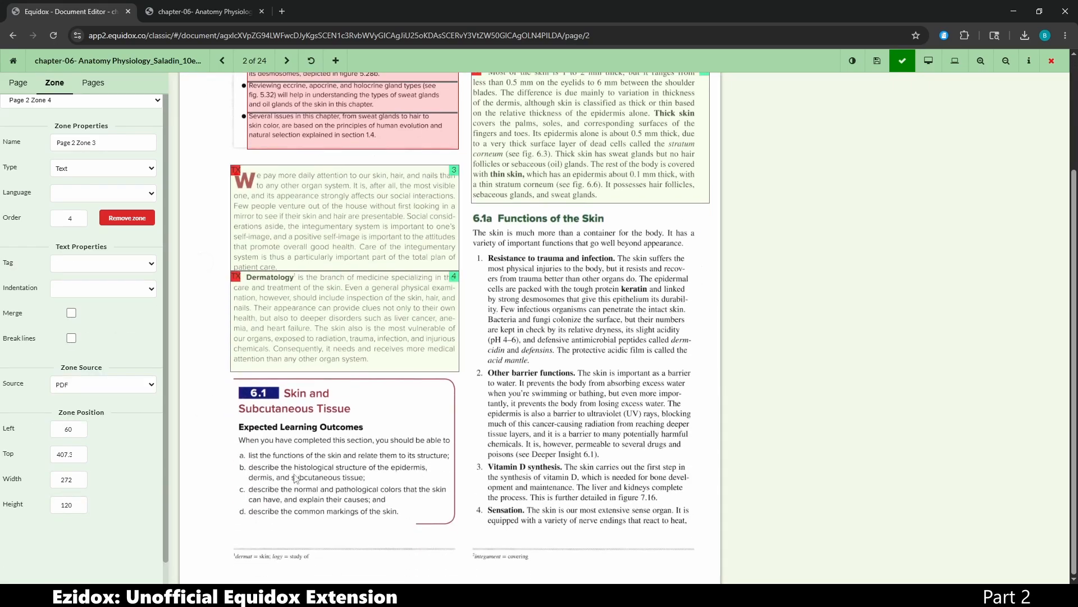
scroll(482, 414, up, 3)
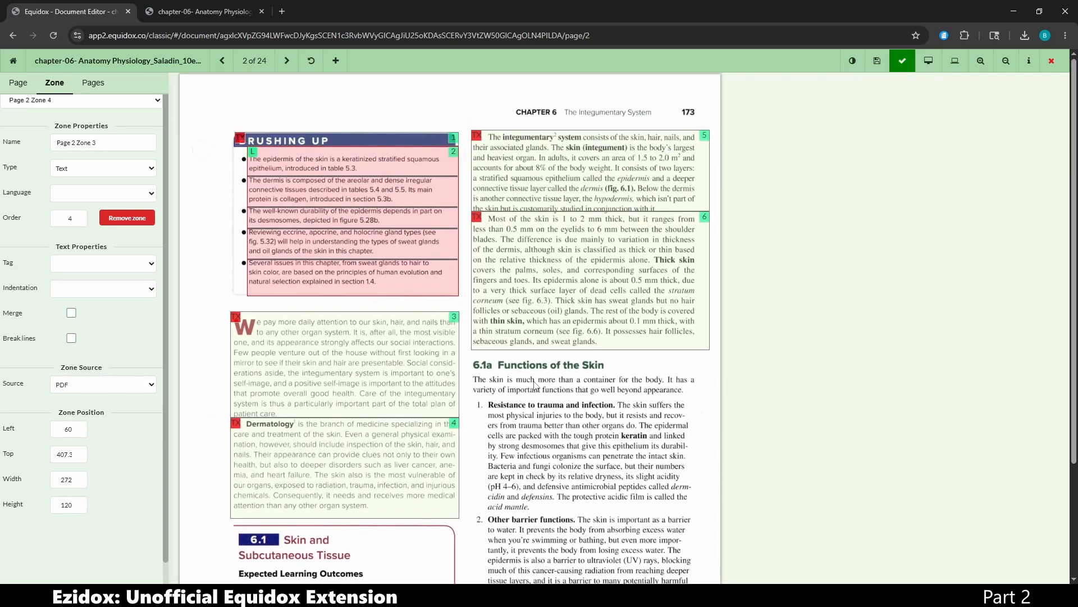
scroll(528, 381, down, 3)
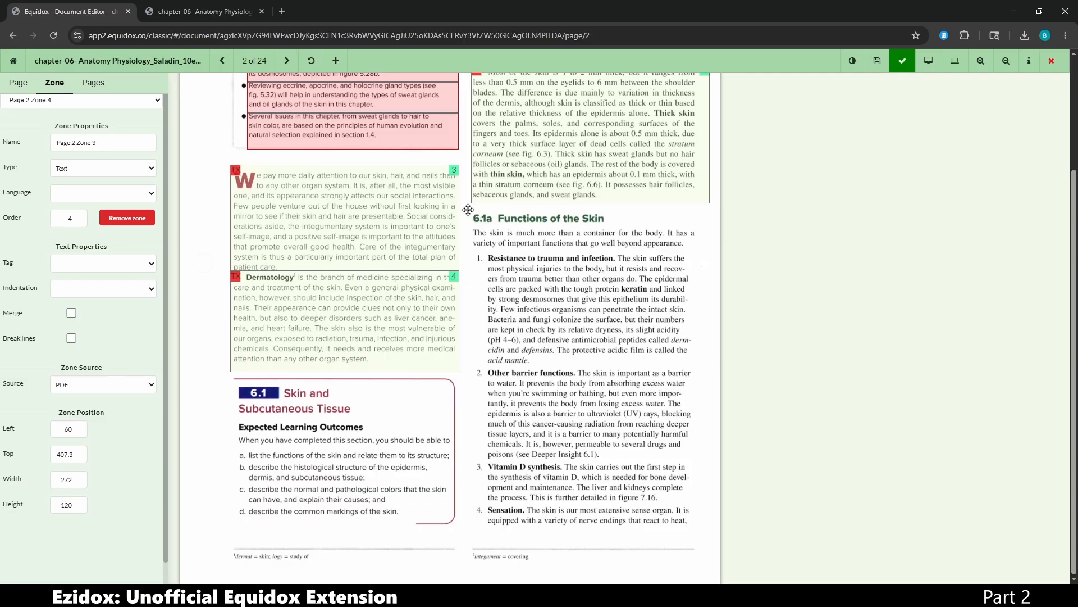
mouse_move(469, 210)
mouse_down()
mouse_move(682, 458)
mouse_move(702, 534)
mouse_up()
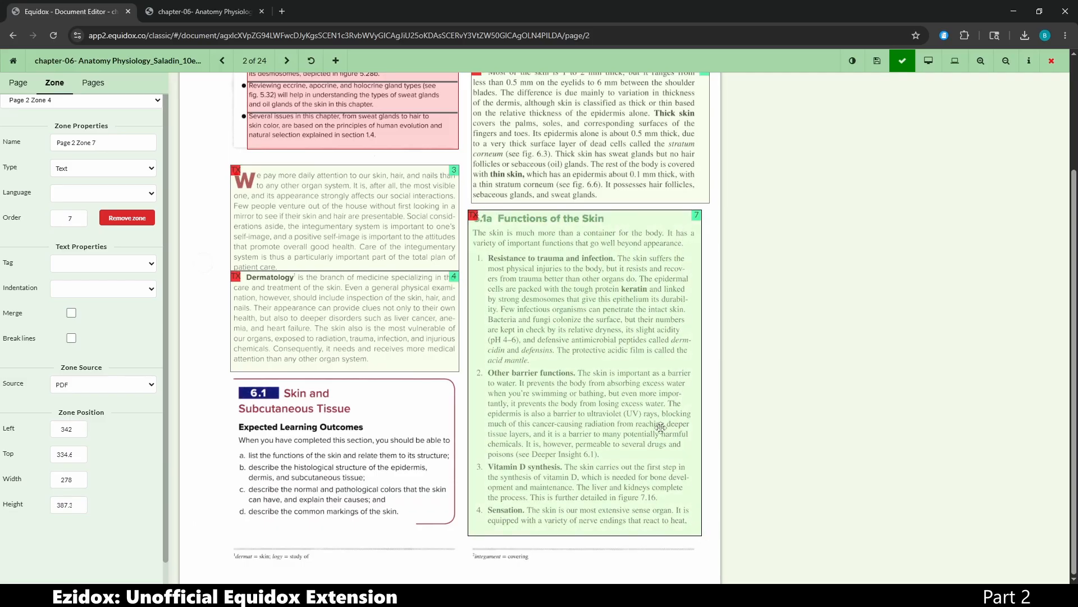
shift+click(548, 223)
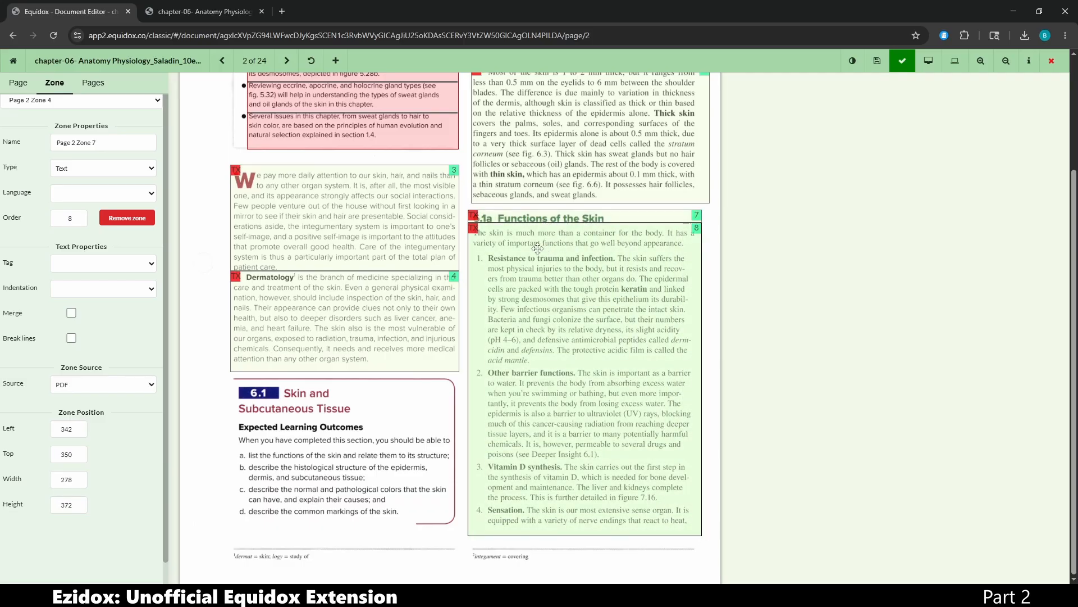
shift+click(537, 248)
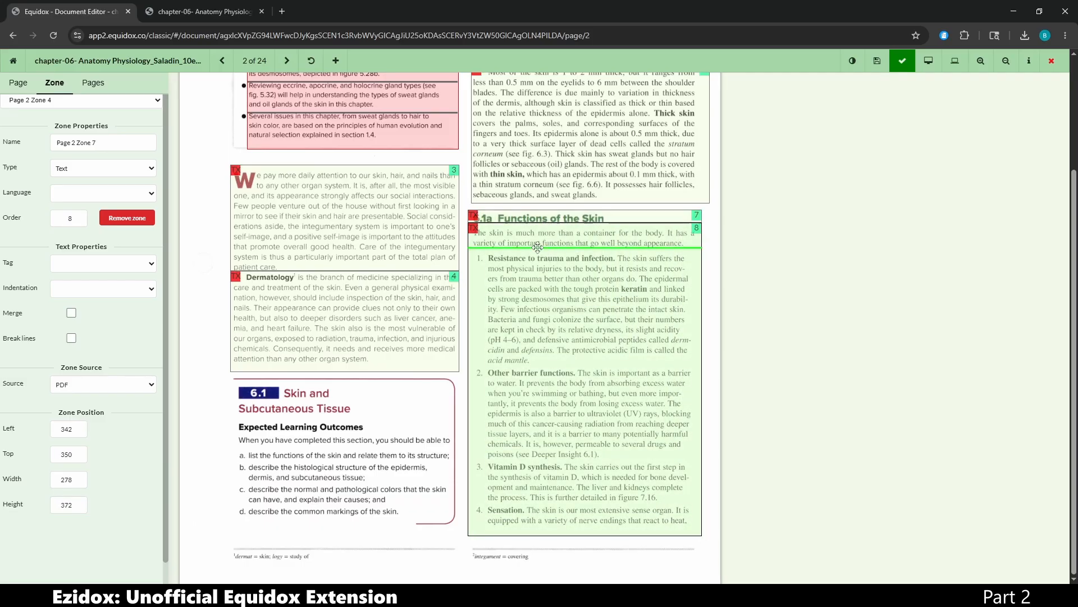
Convert the numbered items zone under 6.1a into an ordered list split into four items
click(520, 362)
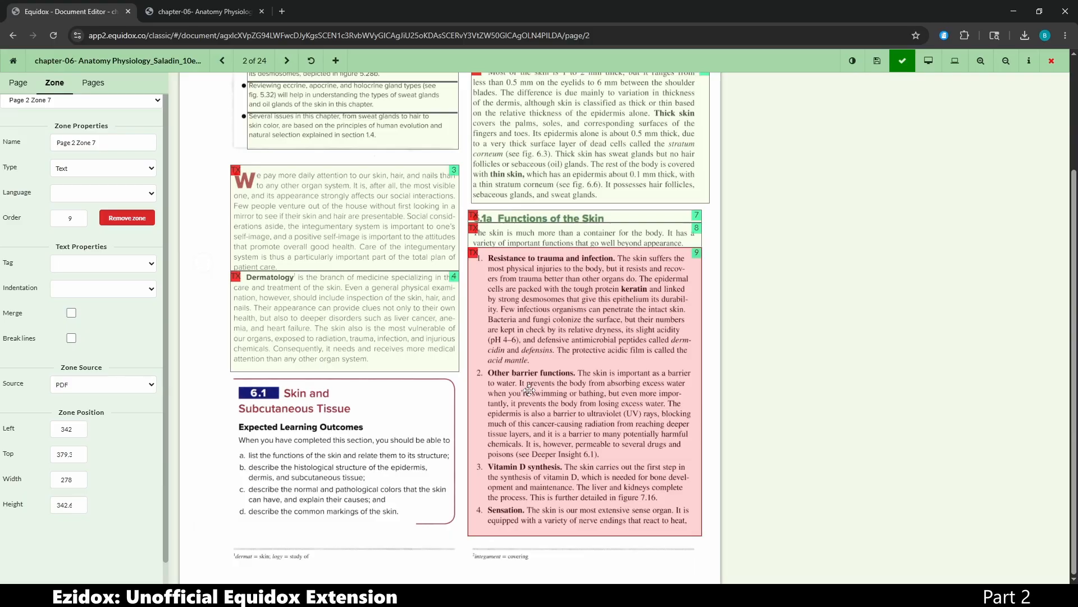
key(l)
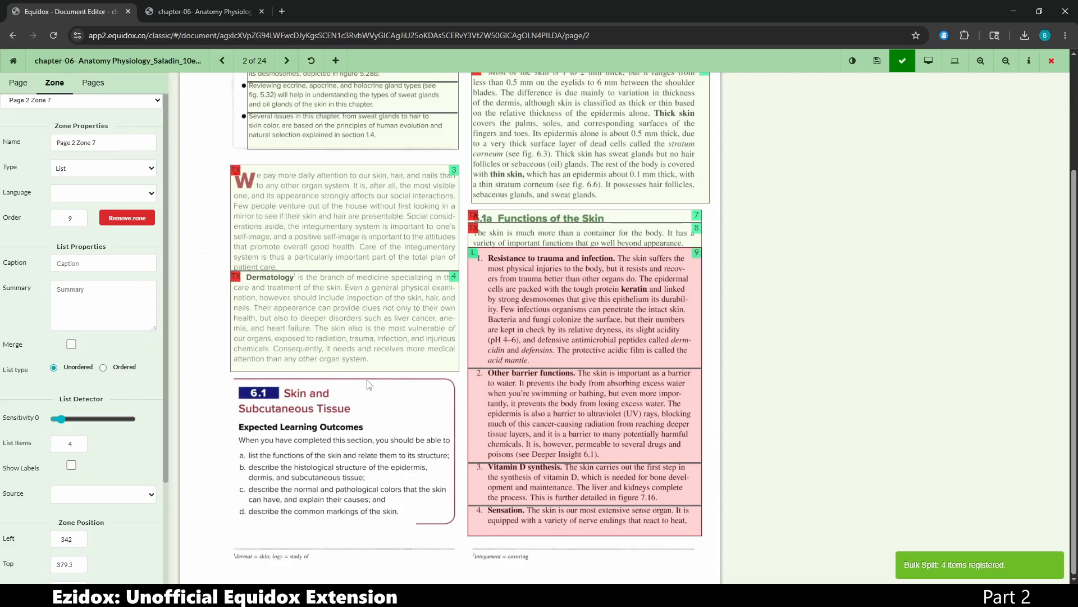
click(103, 367)
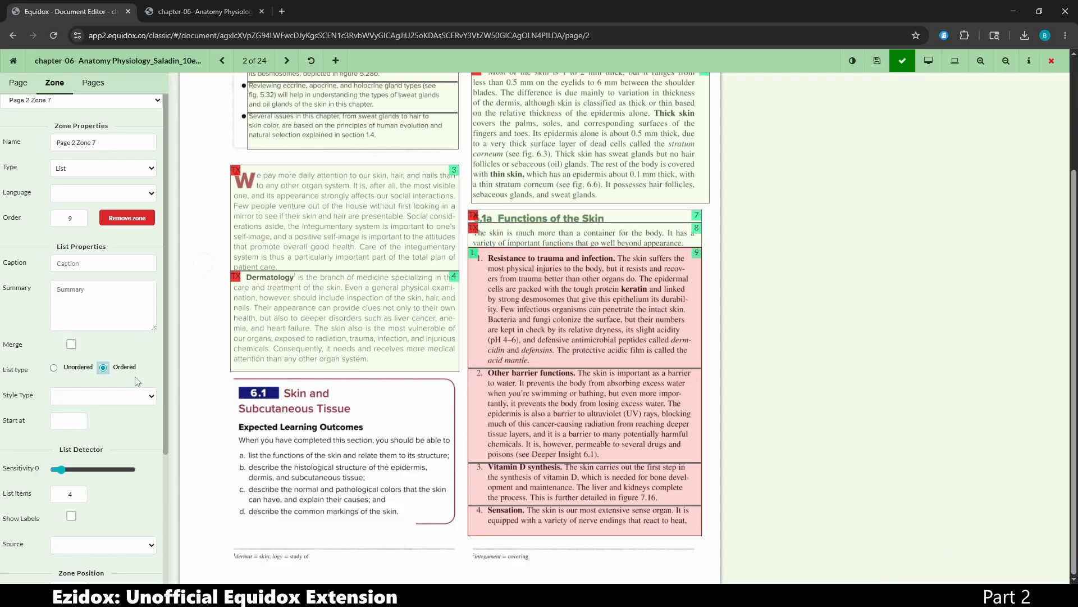
Set the 6.1a list's style type to Lowercase letters and its starting number to 2
click(97, 399)
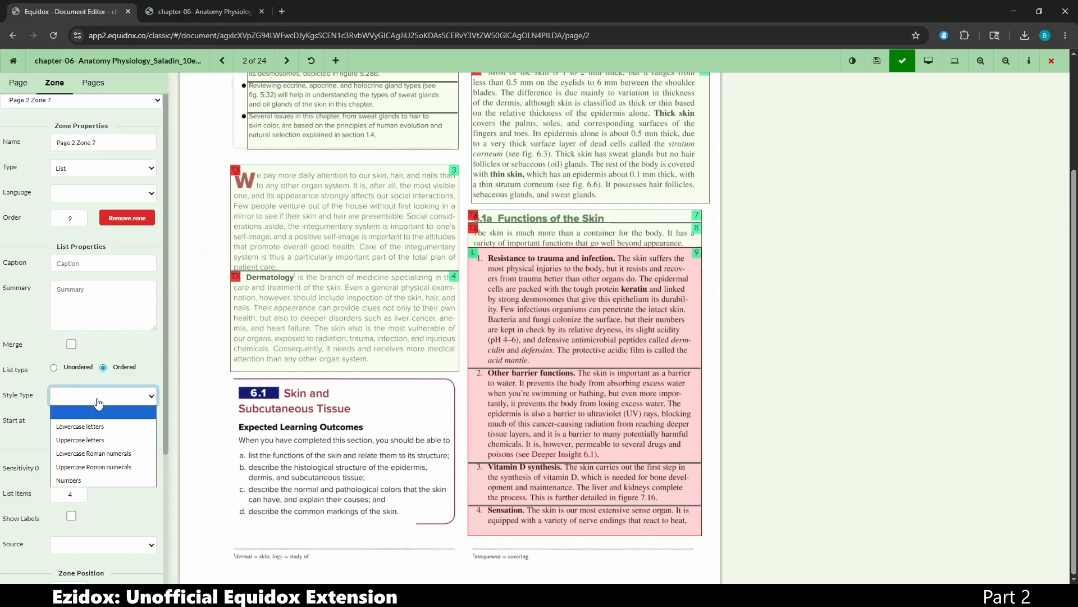
click(105, 426)
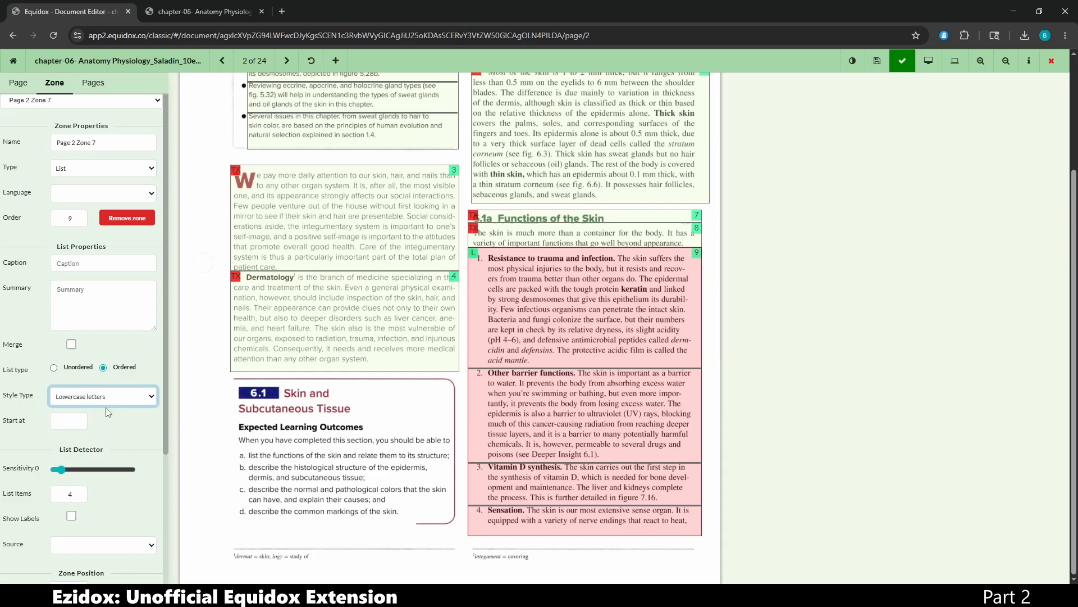
click(68, 422)
click(137, 431)
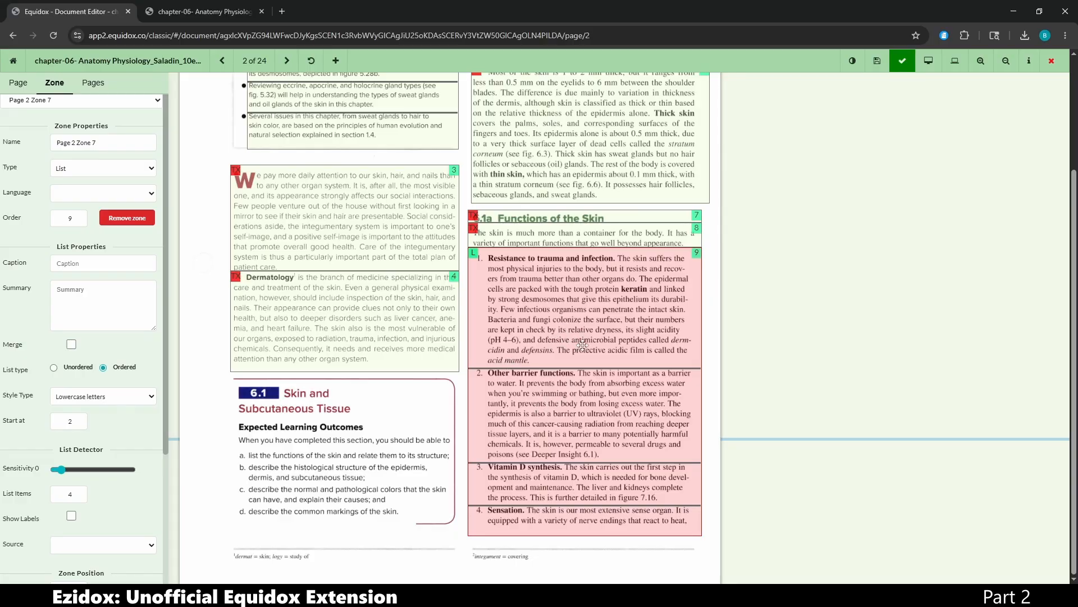
Change the 6.1a list's style to Numbers and its starting number to 1 using the extension's list options
right_click(622, 320)
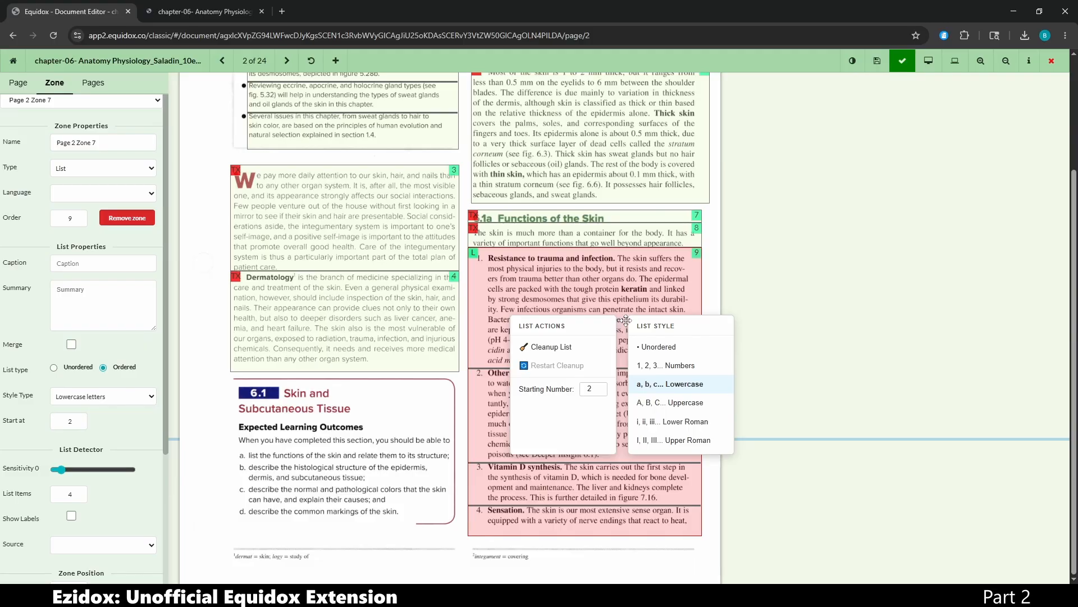
click(668, 372)
right_click(605, 338)
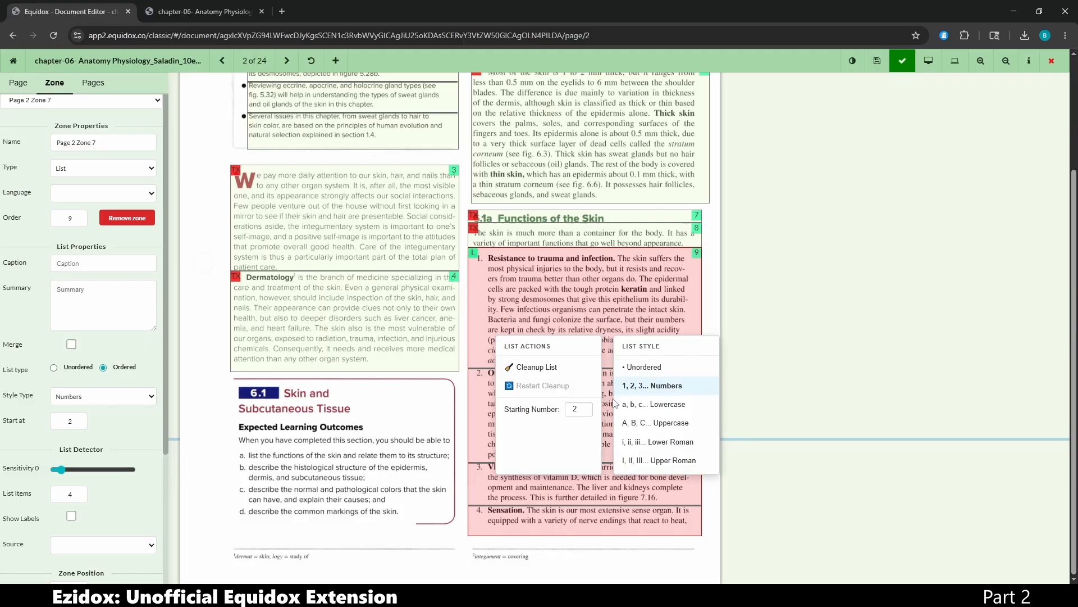
click(587, 413)
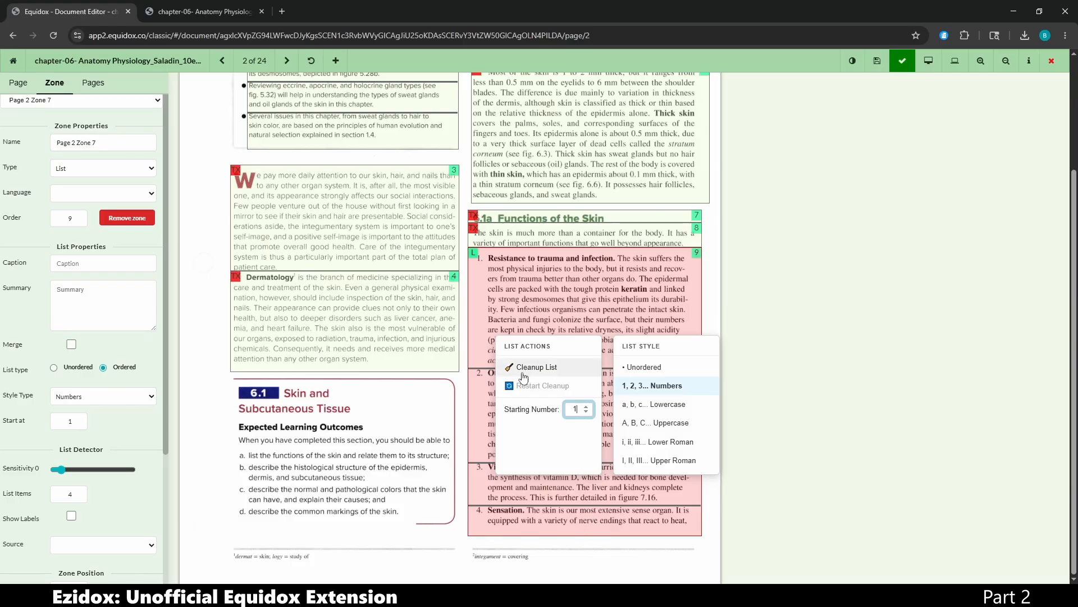
click(635, 318)
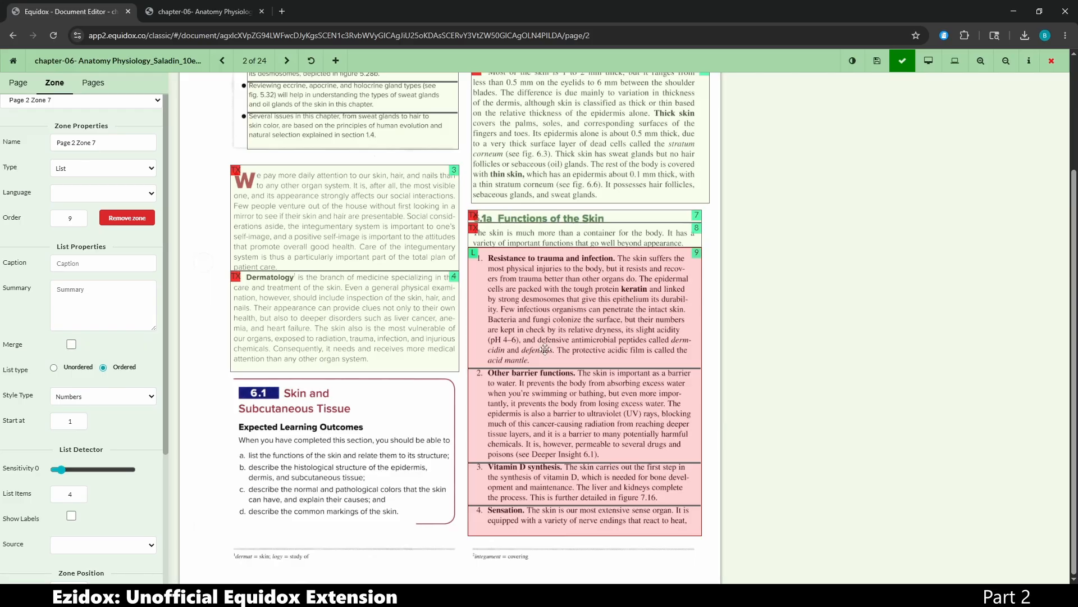
scroll(541, 345, up, 3)
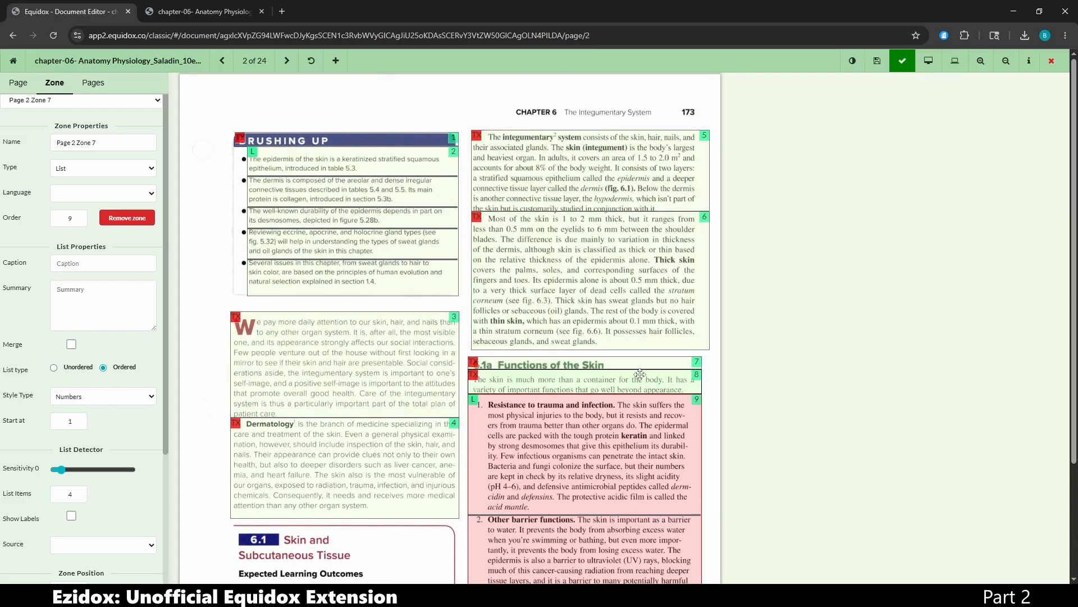
scroll(441, 306, down, 3)
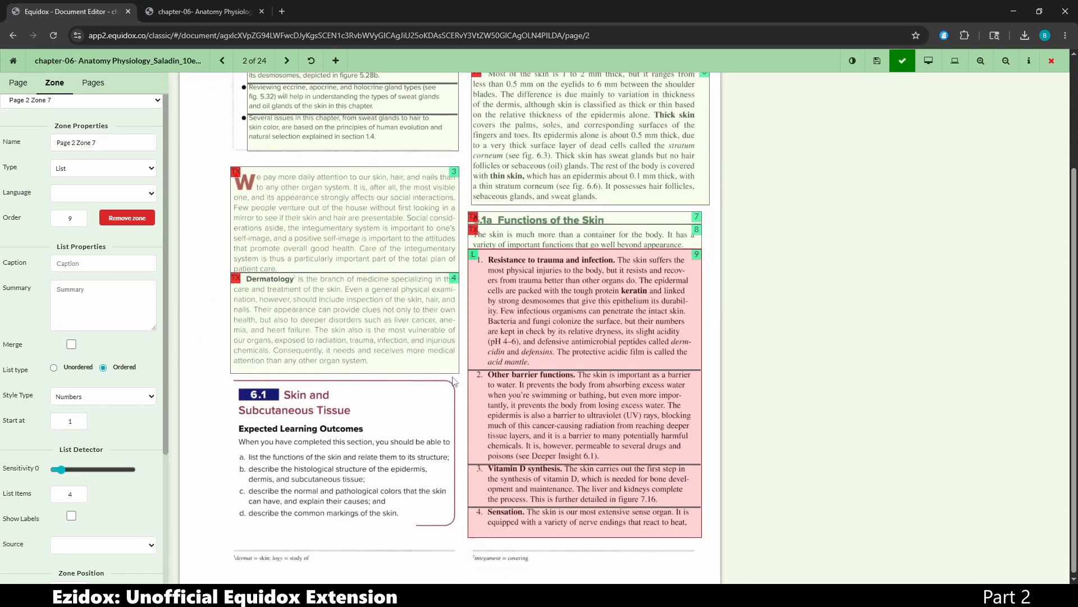
scroll(467, 260, up, 3)
scroll(467, 260, up, 2)
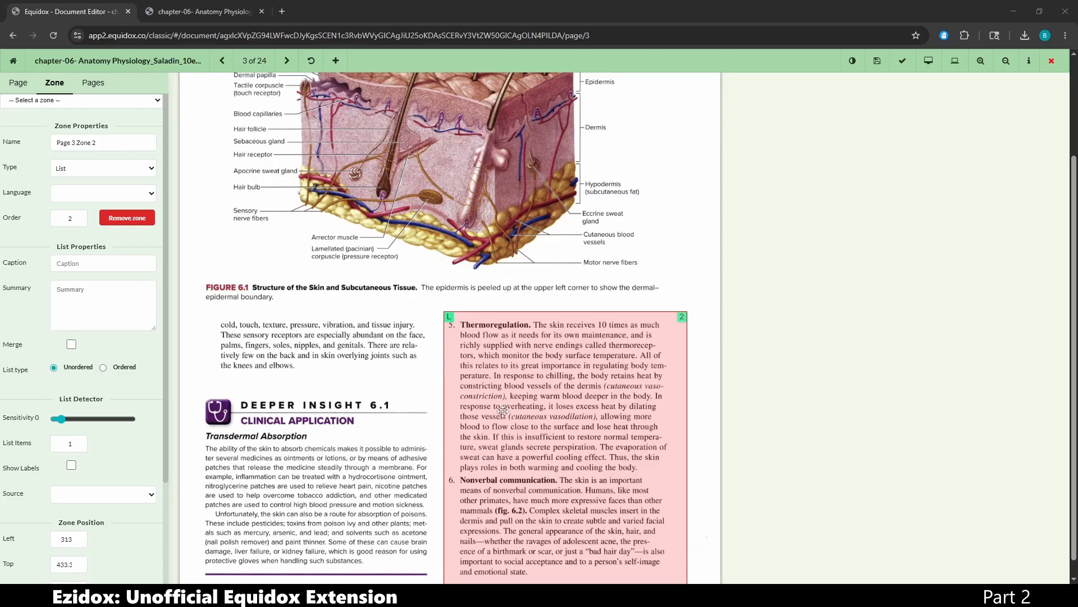
Try splitting page 3's list zone above "Nonverbal communication" and within "Thermoregulation", removing each divider again
click(491, 326)
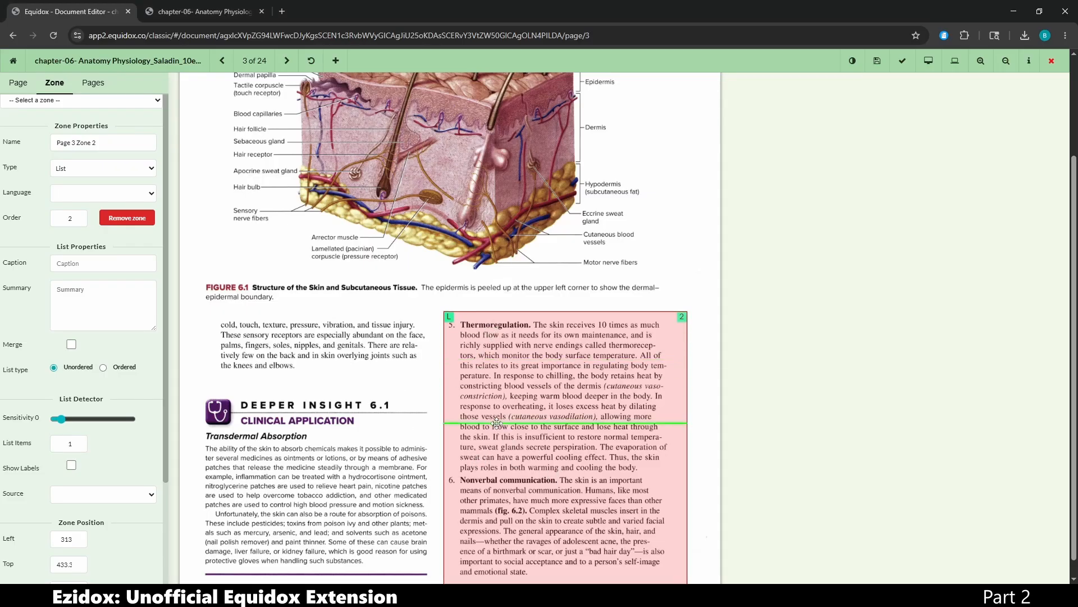
click(499, 471)
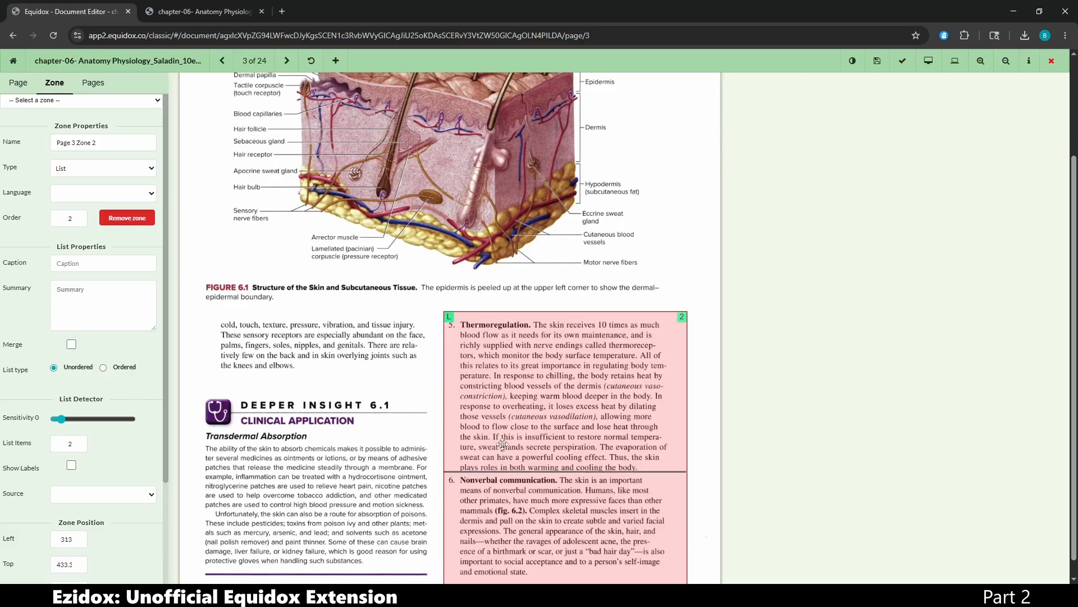
click(497, 519)
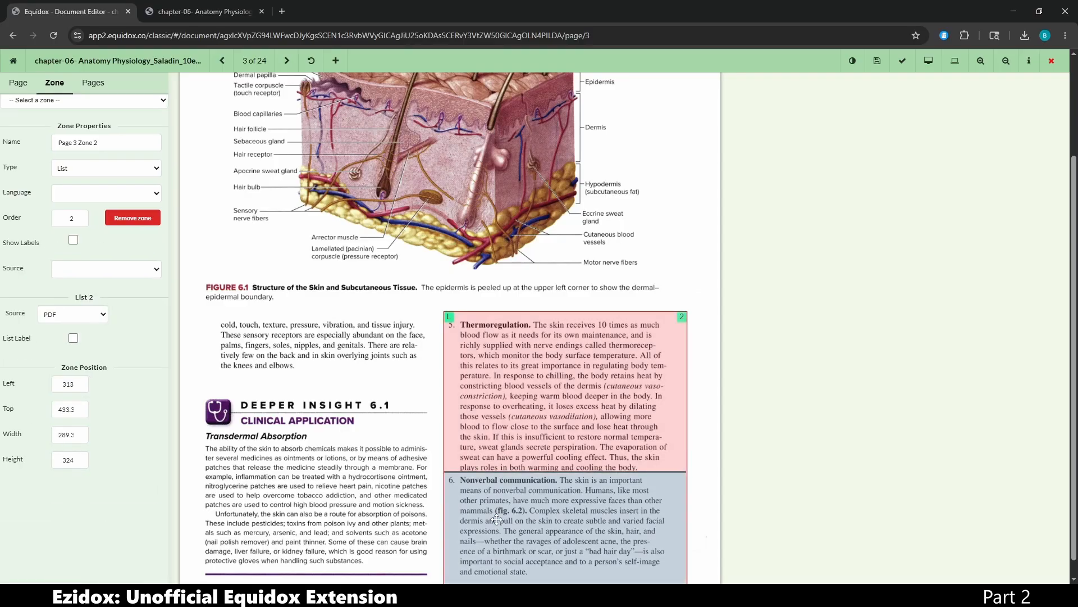
key(Escape)
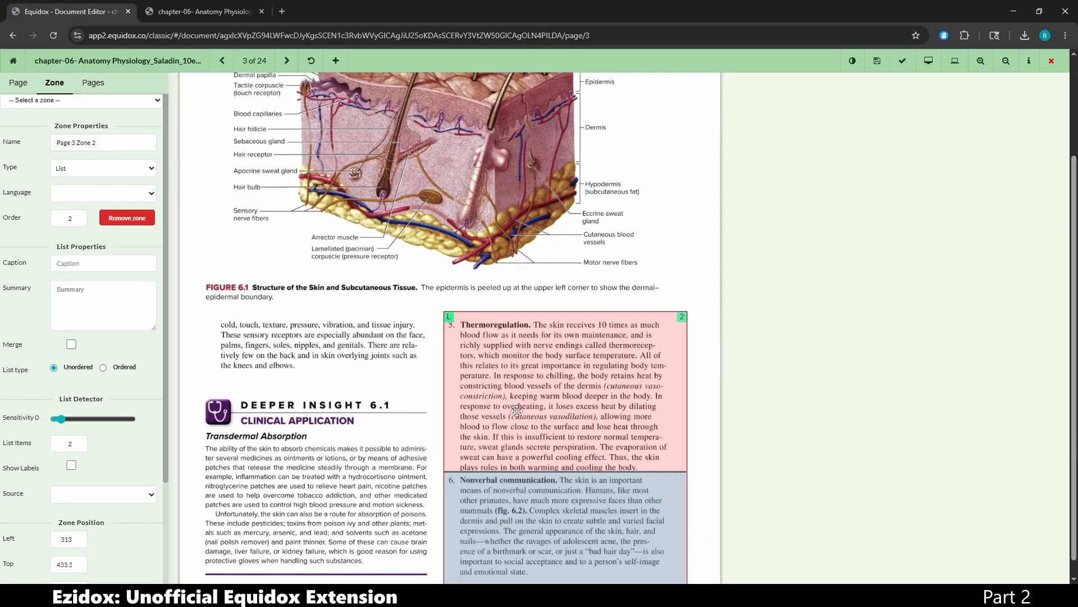
click(498, 472)
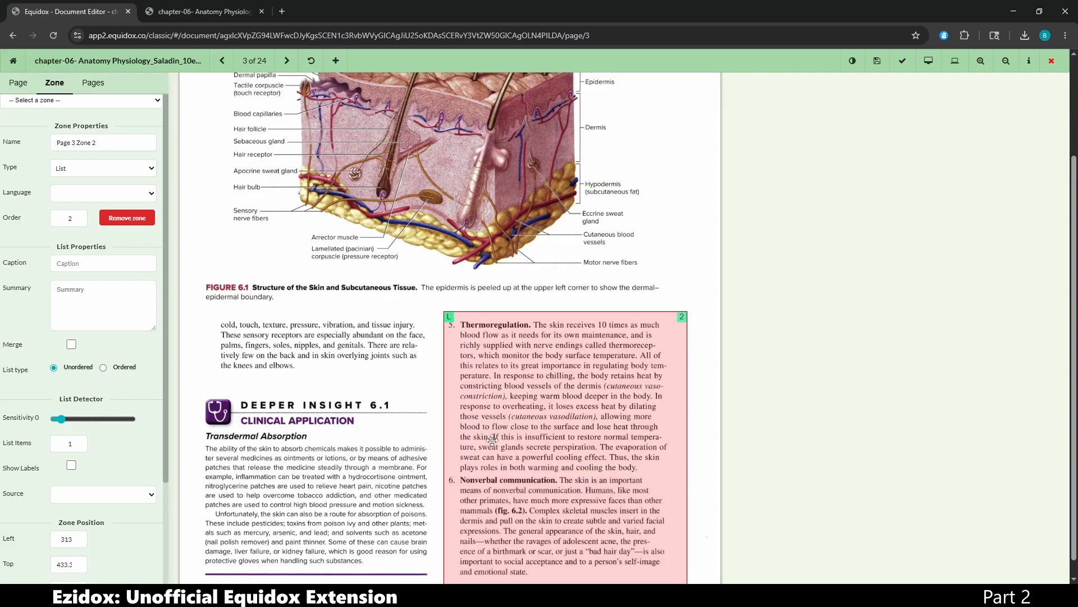
click(496, 387)
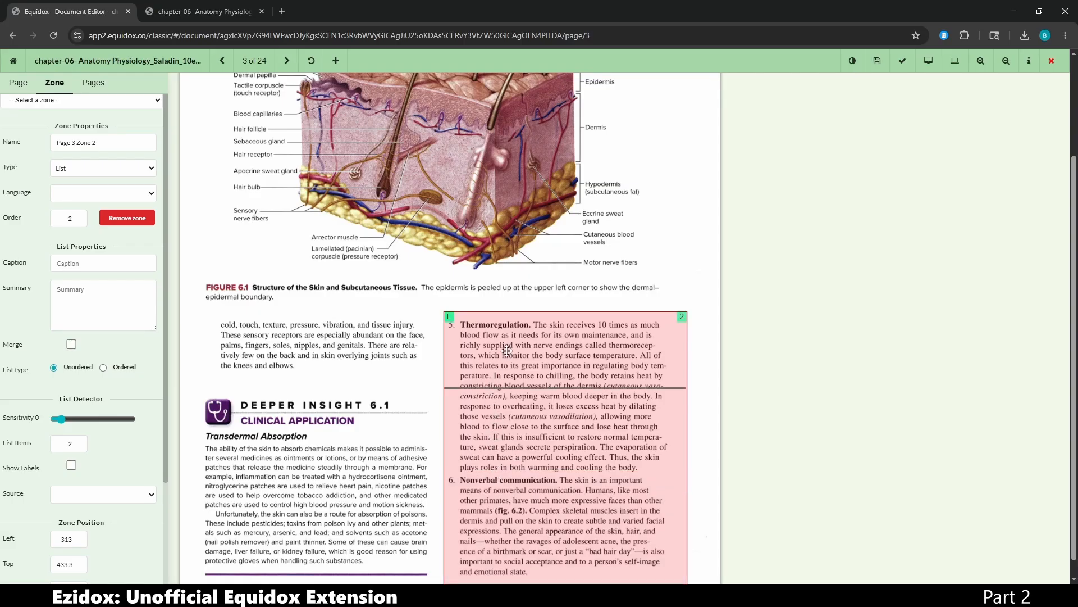
click(507, 388)
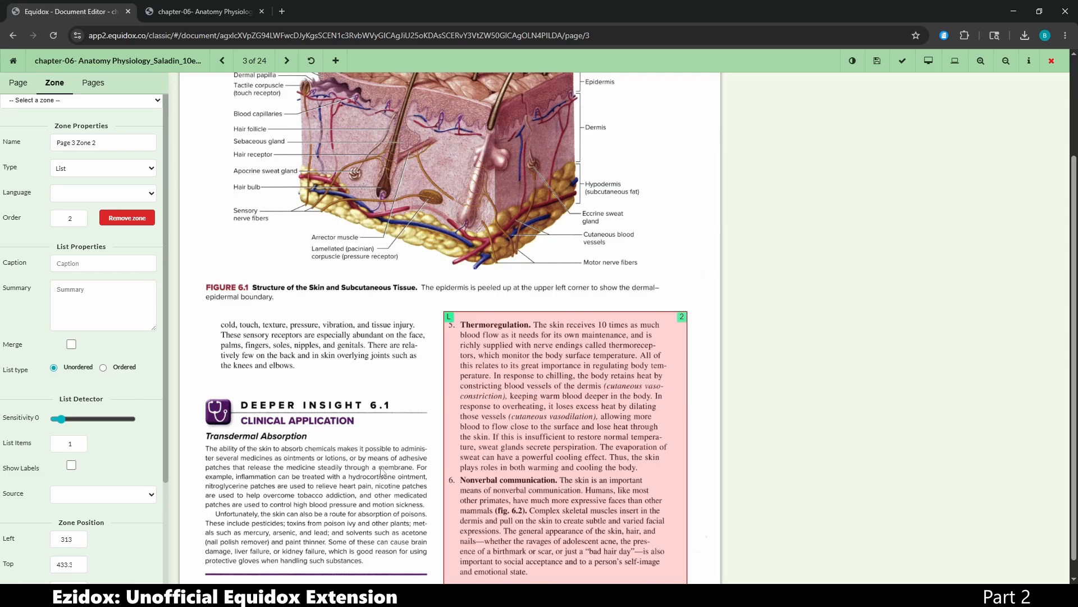
Try different list item counts for page 3's Thermoregulation list zone, ending with 6 items
click(77, 443)
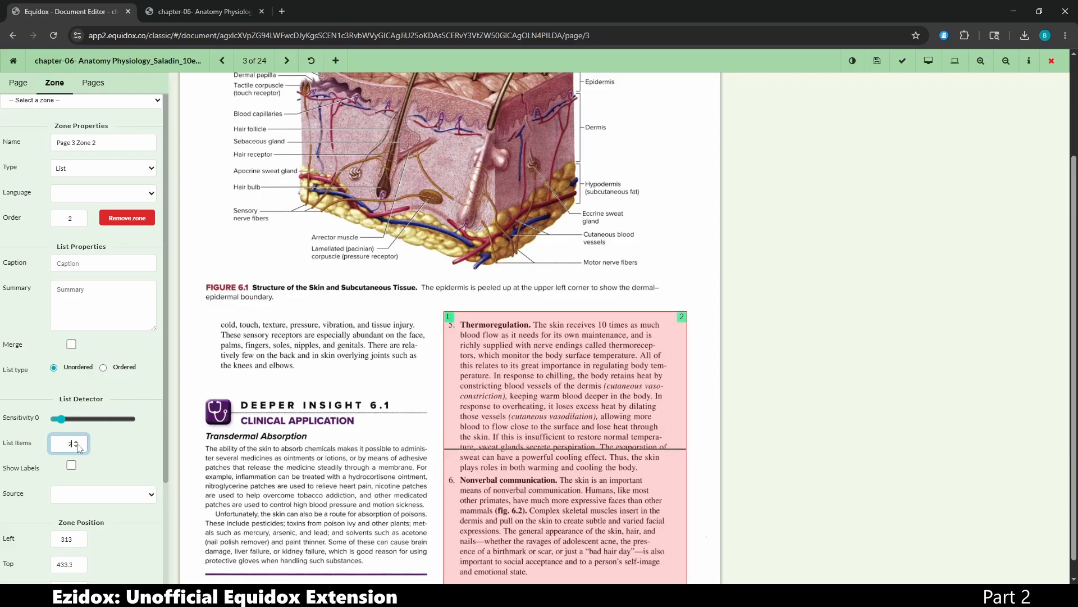
click(76, 443)
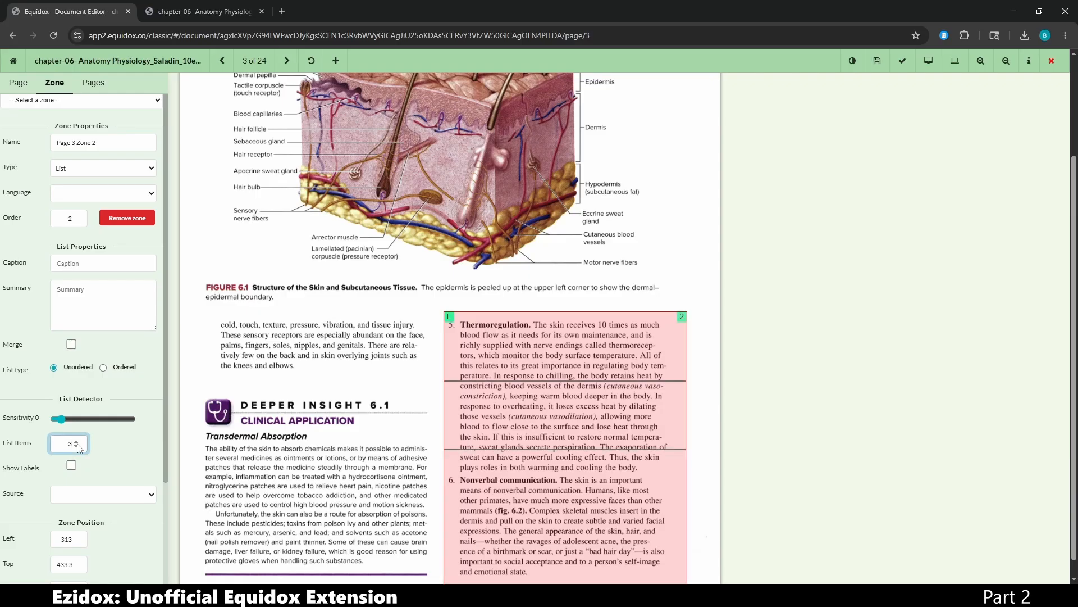
scroll(539, 463, down, 1)
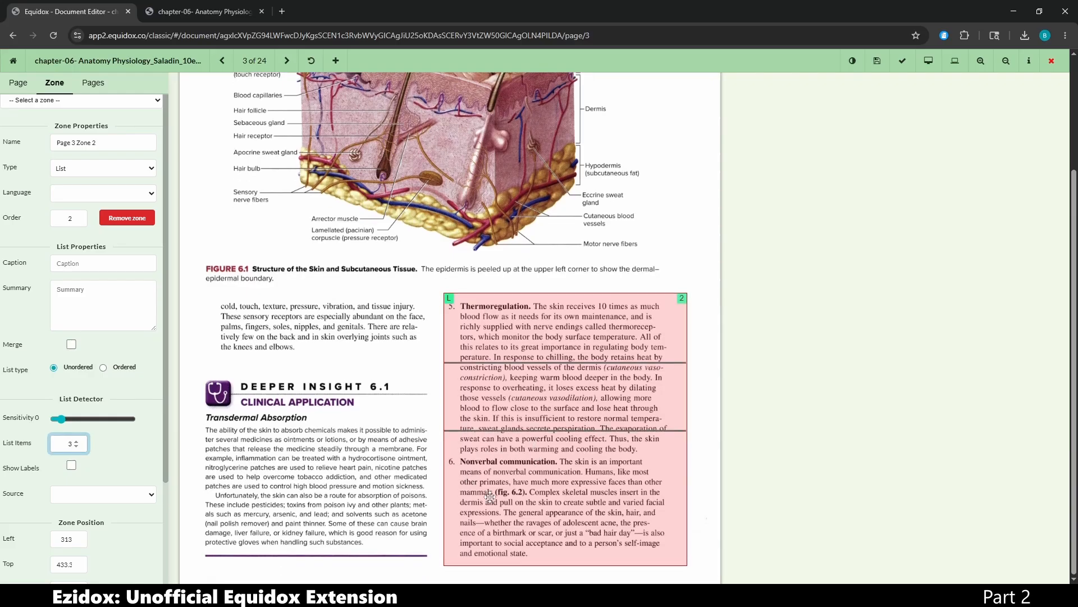
click(76, 446)
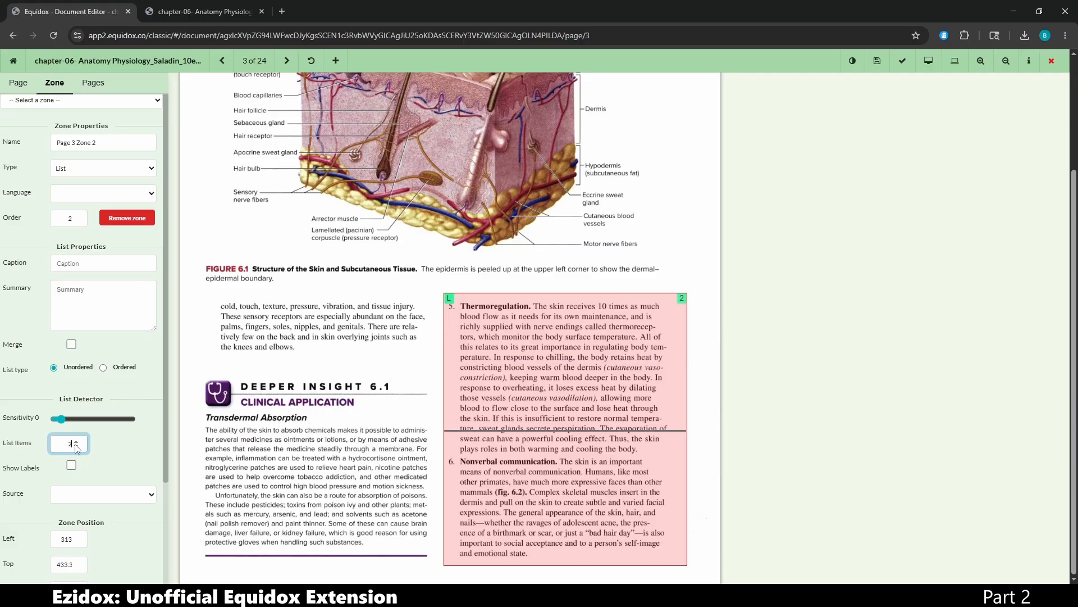
click(77, 446)
click(76, 442)
click(77, 443)
click(76, 443)
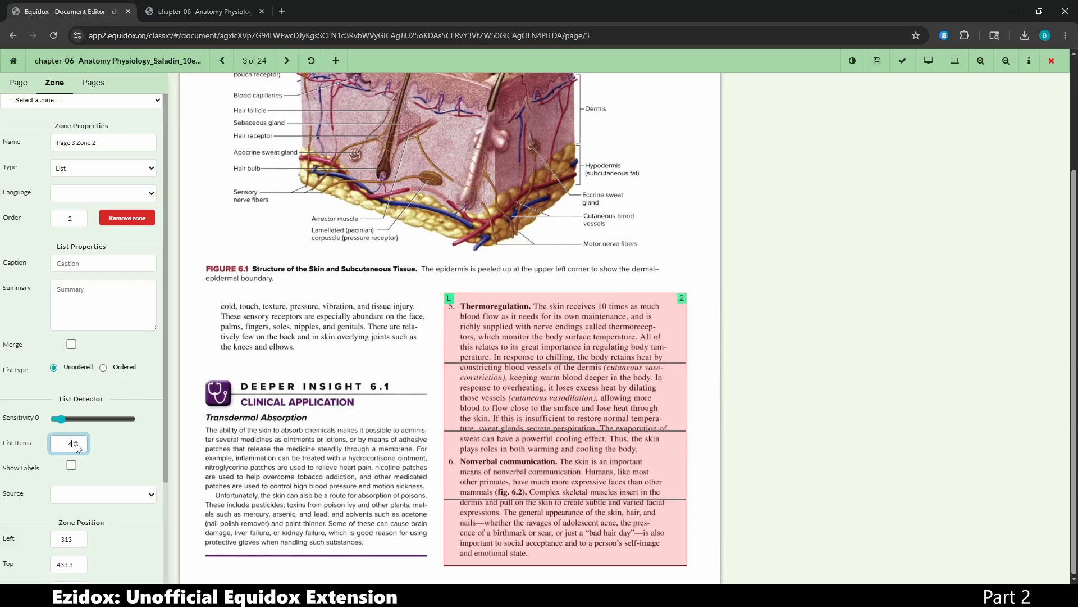
click(76, 442)
click(76, 442)
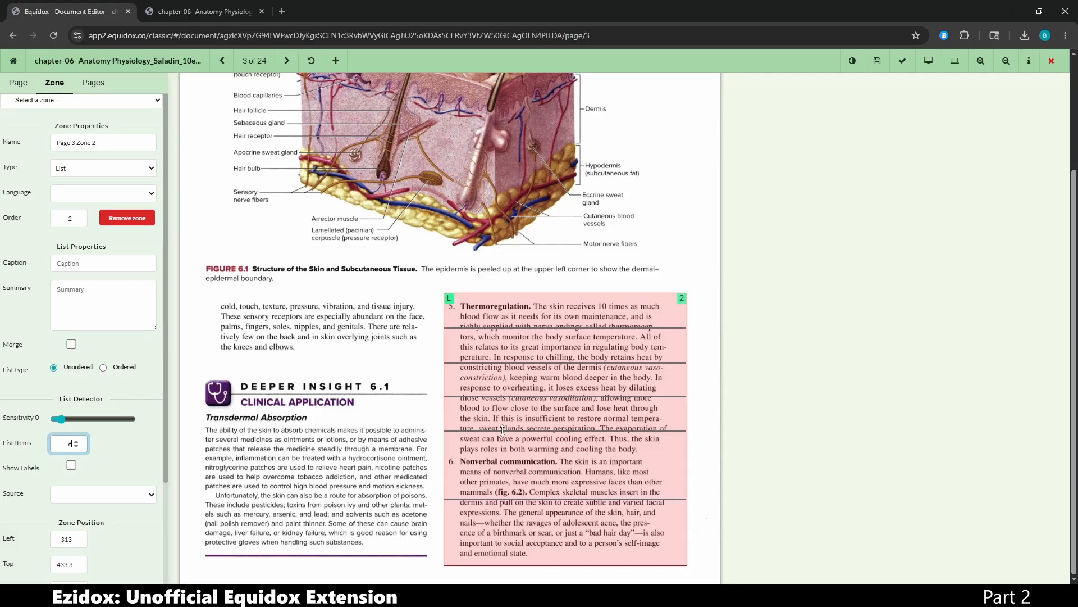
Reposition two of the list zone's dividers, one directly above "Nonverbal communication" and one above the line about sweat glands
drag(503, 431, 509, 434)
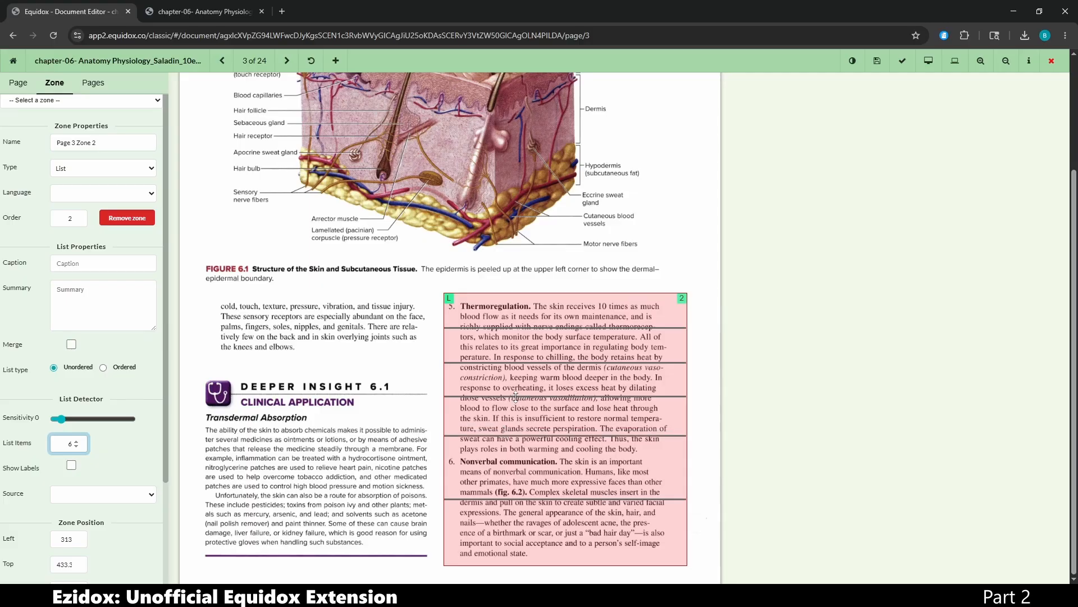
drag(517, 397, 520, 455)
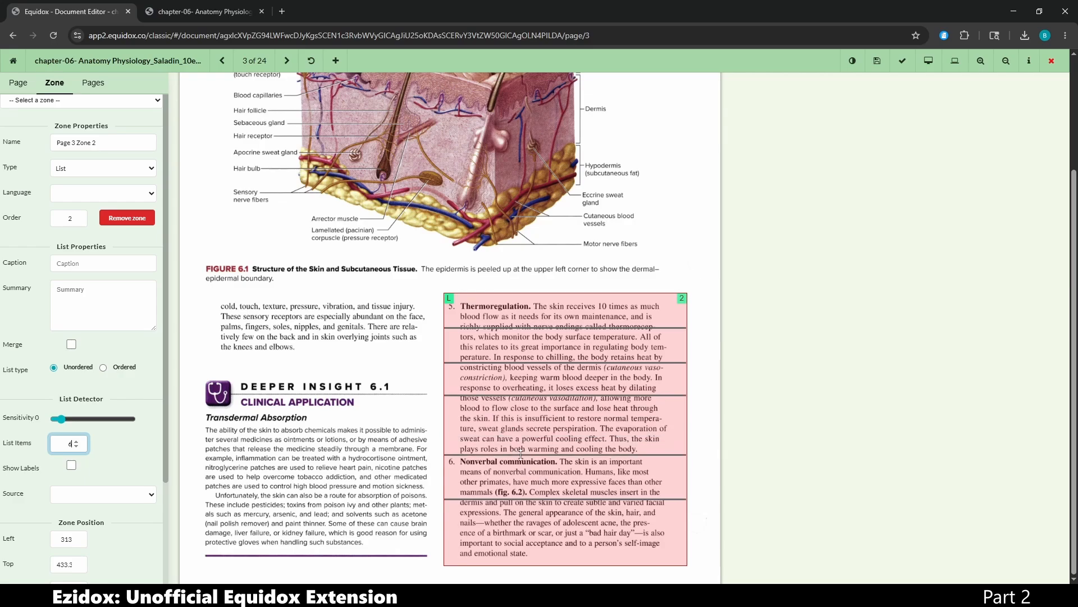
drag(505, 396, 510, 424)
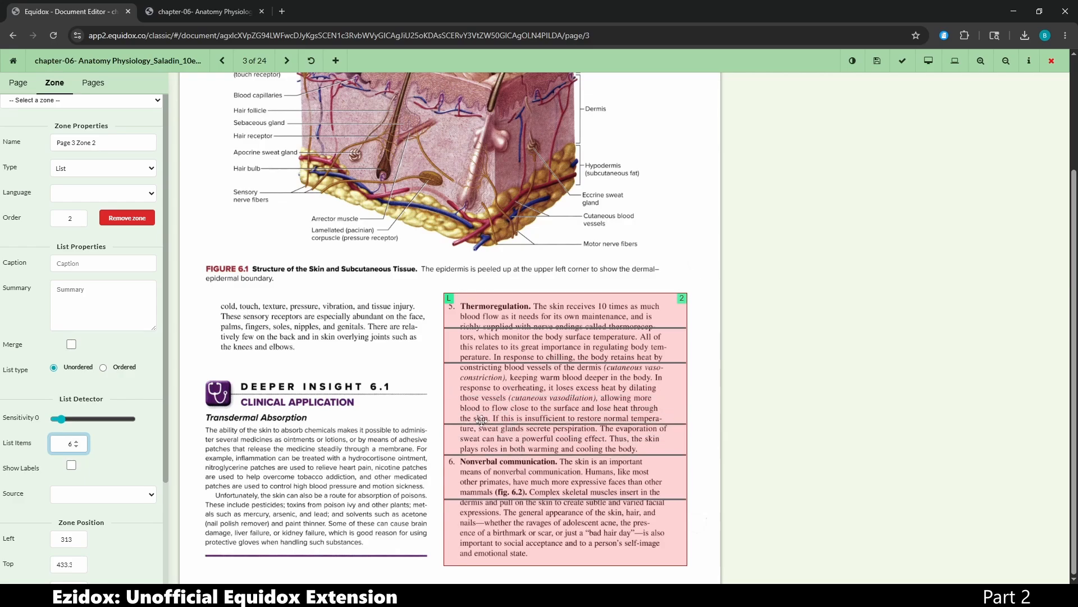
Clear the list dividers using detector sensitivity 0, then try adding and removing a divider above "Nonverbal communication"
click(60, 419)
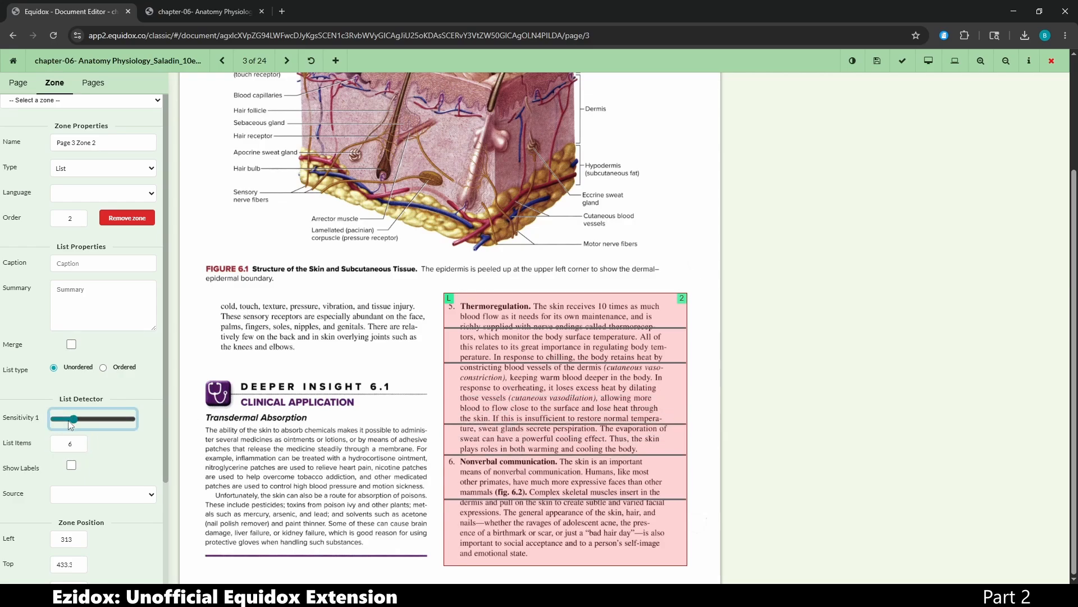
click(513, 453)
click(512, 453)
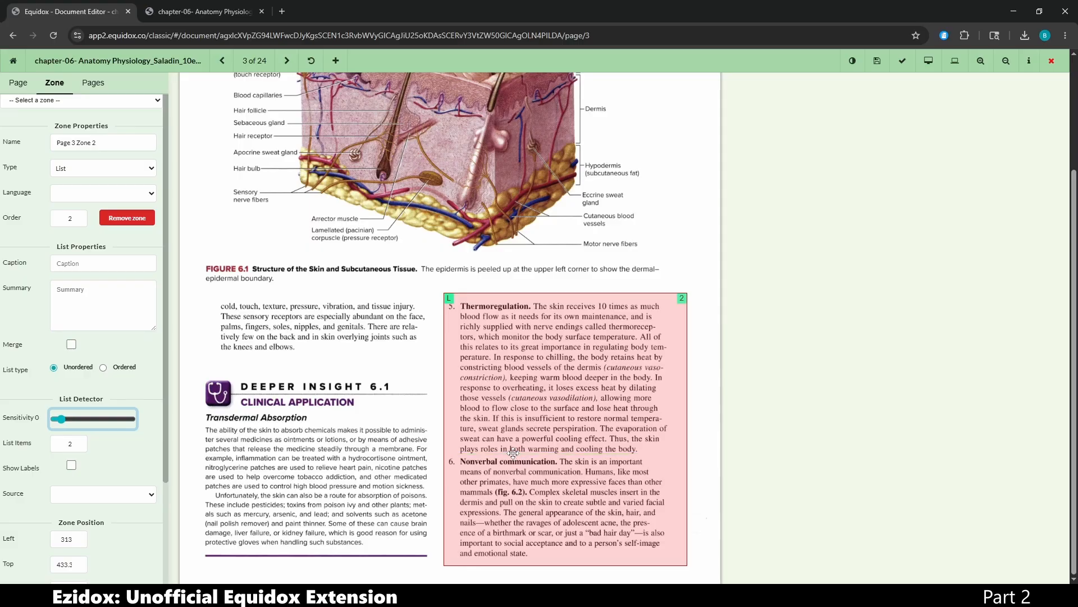
click(513, 452)
click(513, 452)
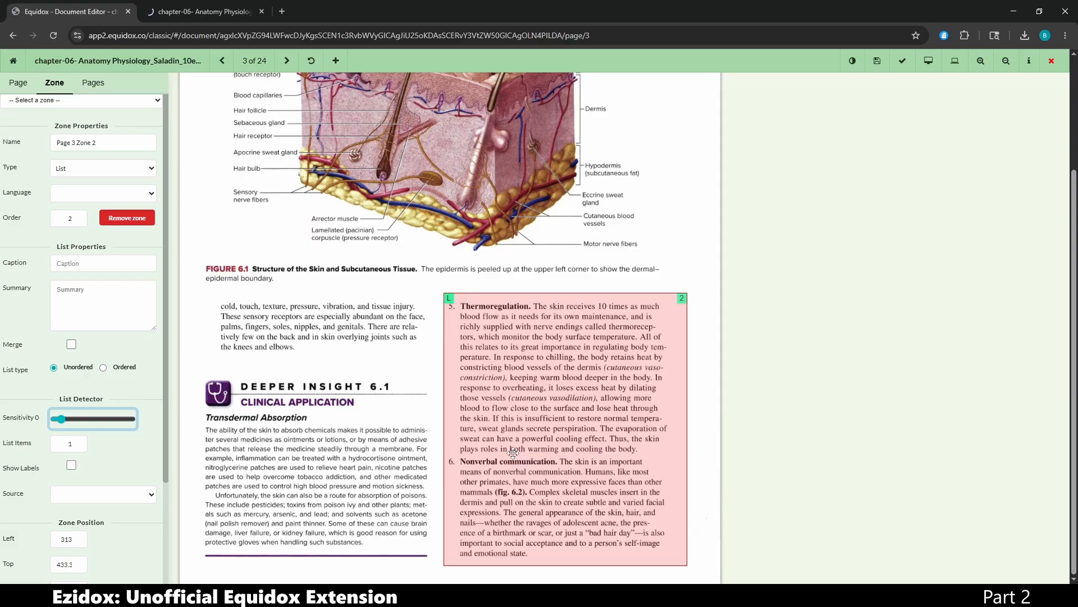